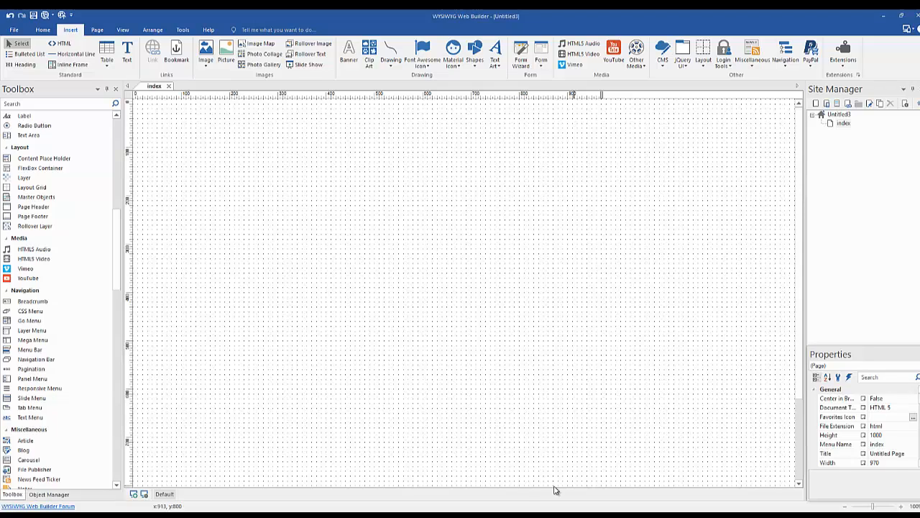
# Switch to Chrome and view the WYSIWYG Web Builder download page
pyautogui.moveTo(438, 517)
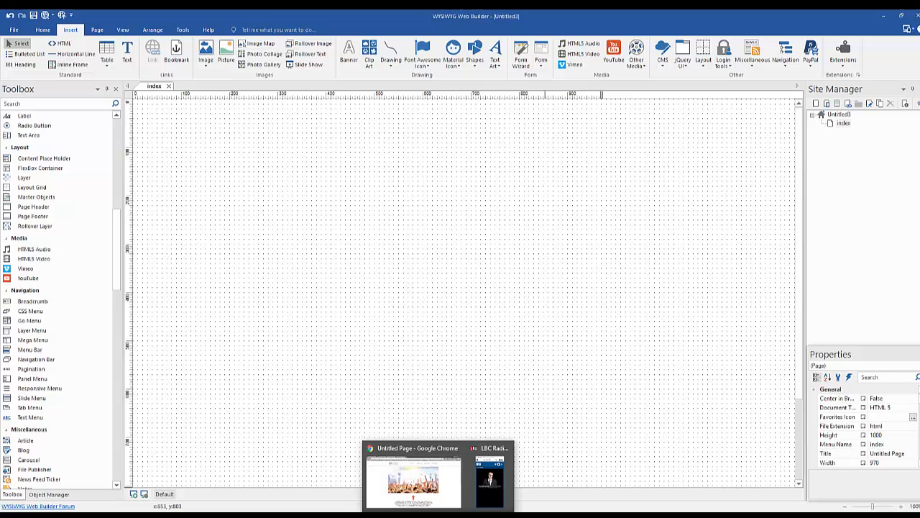
pyautogui.click(414, 478)
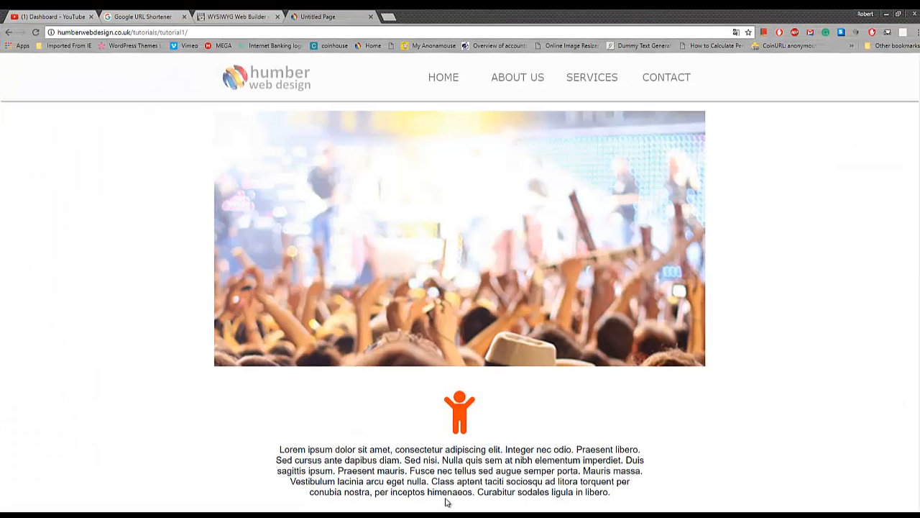
pyautogui.click(233, 16)
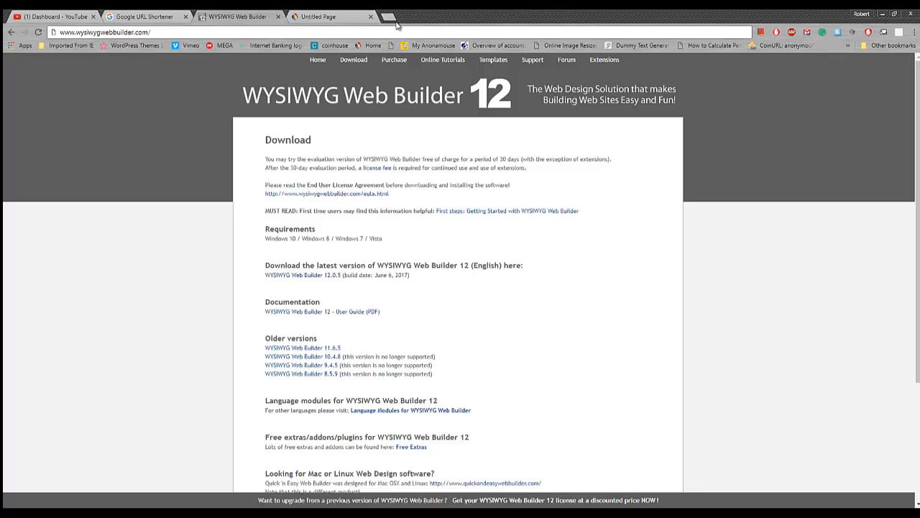
# Examine the finished Humber Web Design example page from header to footer, including the enlarged pier photo from the gallery
pyautogui.click(320, 20)
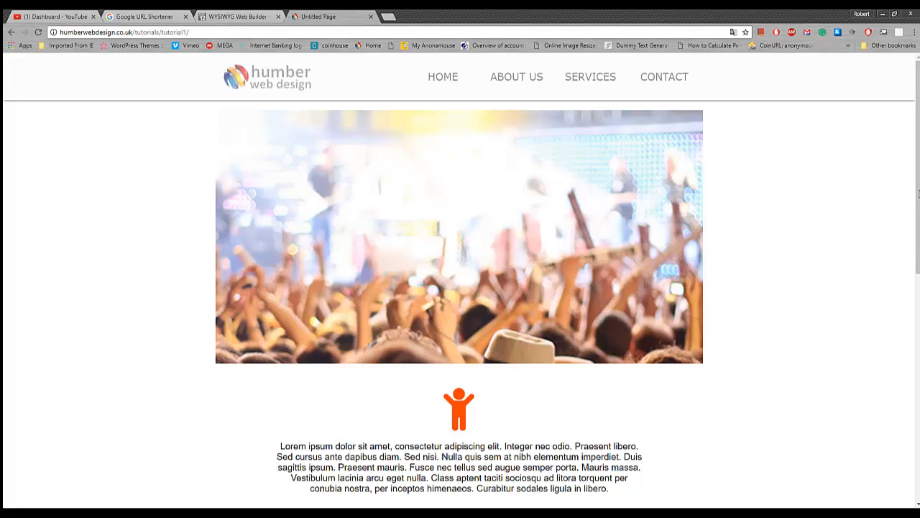
pyautogui.moveTo(918, 193); pyautogui.dragTo(916, 347)
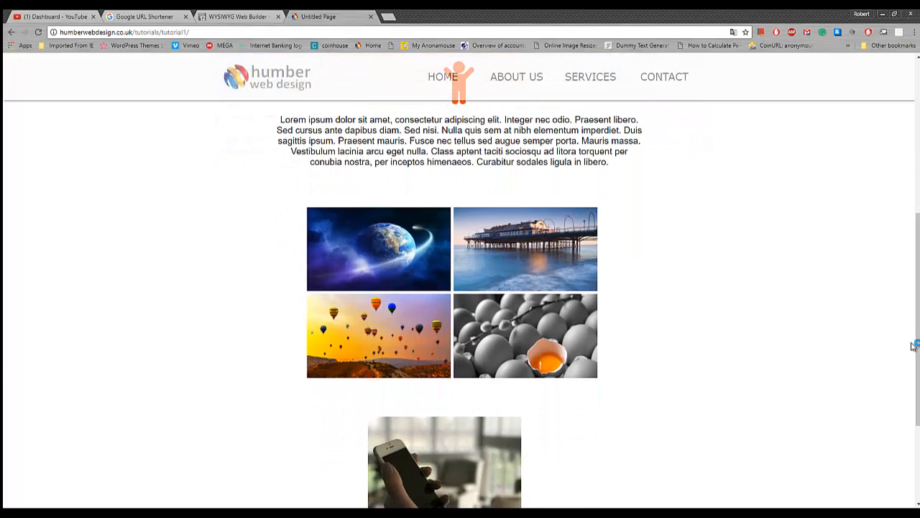
pyautogui.click(512, 258)
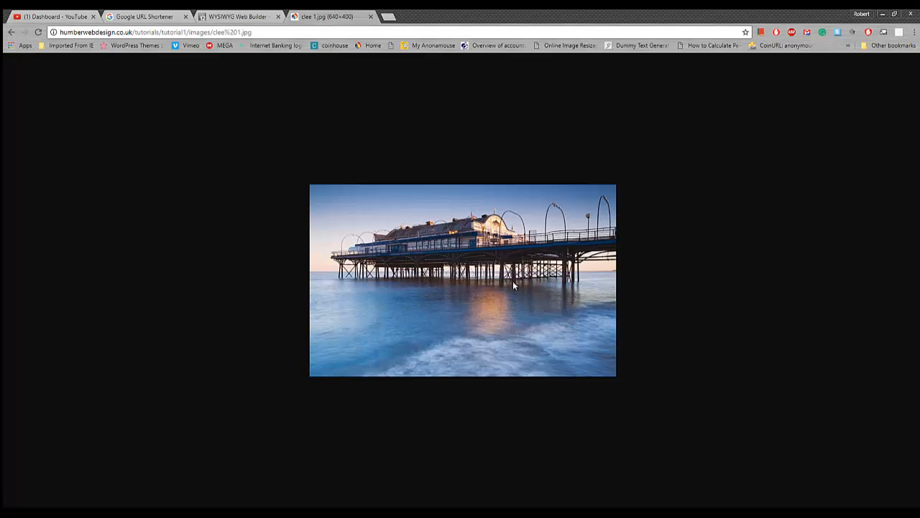
pyautogui.click(11, 36)
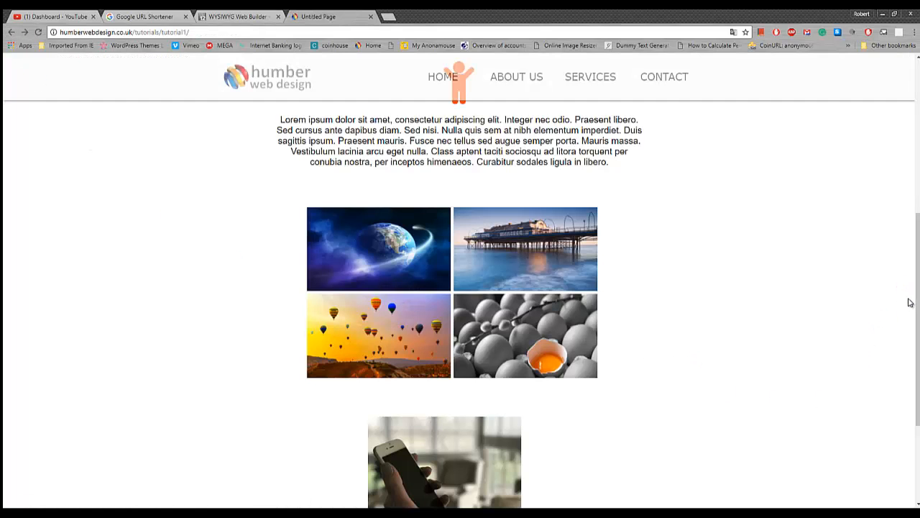
pyautogui.scroll(-1, 909, 302)
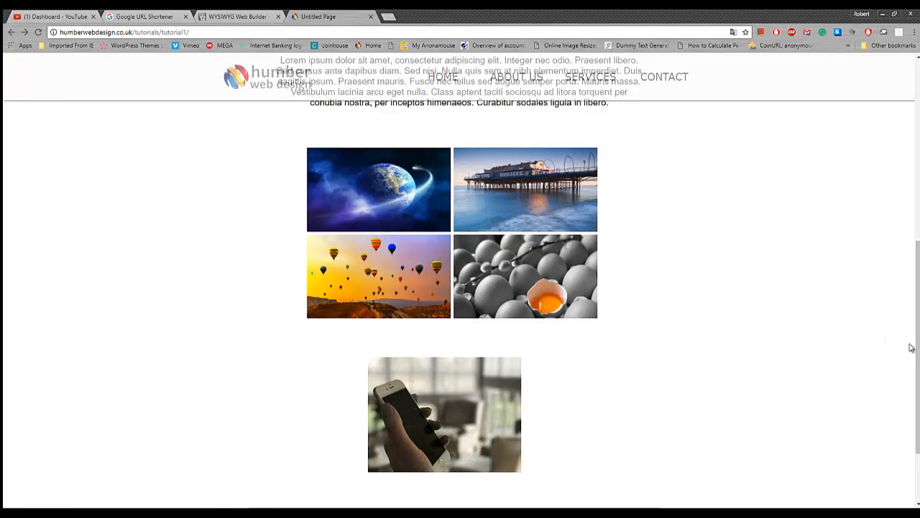
pyautogui.moveTo(917, 355); pyautogui.dragTo(917, 396)
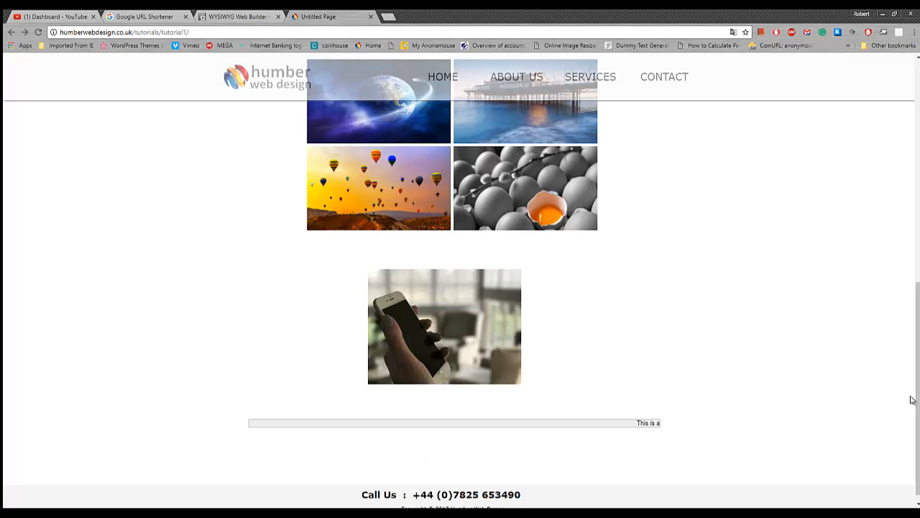
pyautogui.scroll(-1, 909, 432)
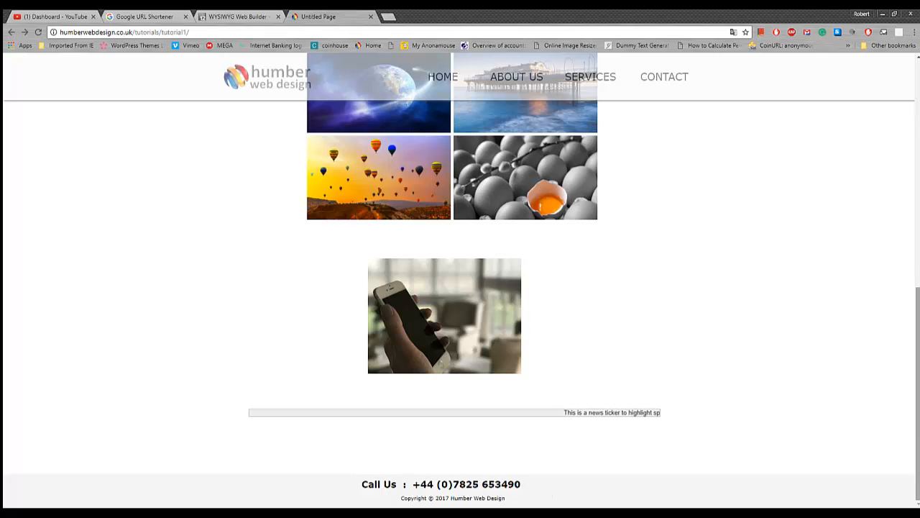
pyautogui.moveTo(918, 437); pyautogui.dragTo(919, 190)
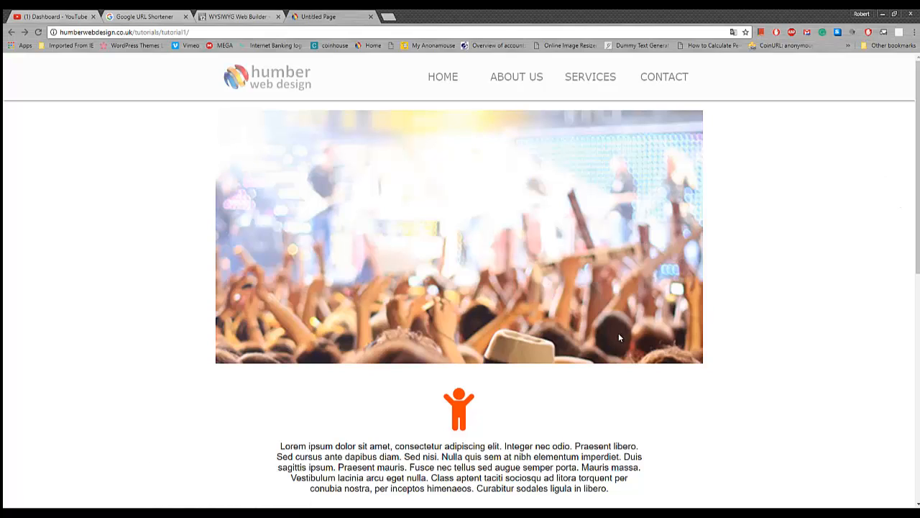
# View the example page's contact form, close it, and return to WYSIWYG Web Builder
pyautogui.click(667, 84)
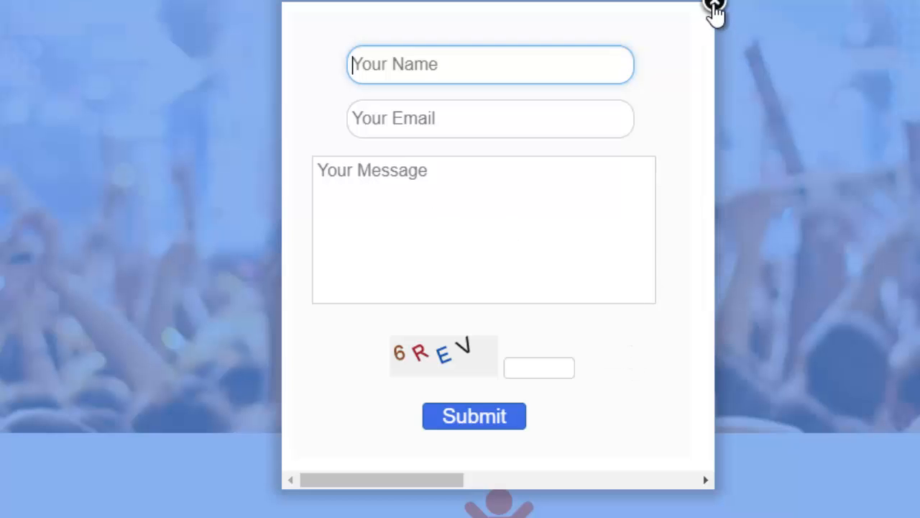
pyautogui.click(714, 8)
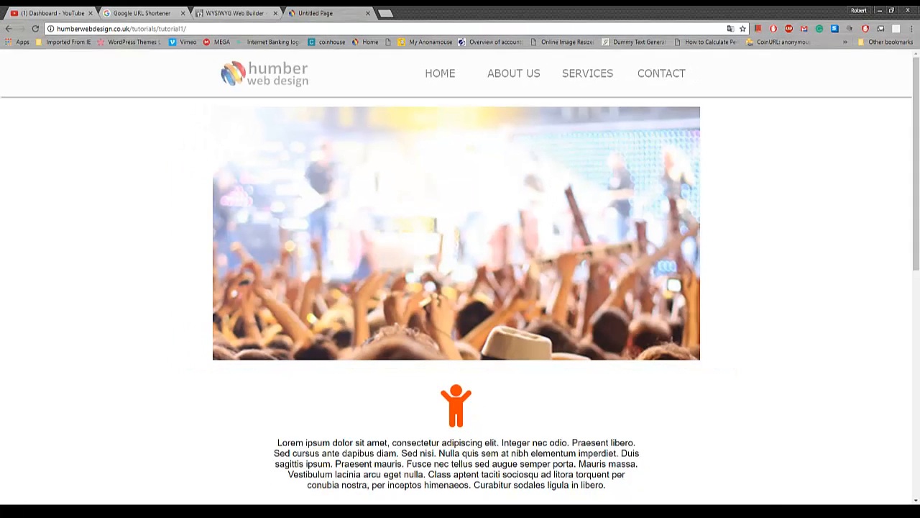
pyautogui.click(716, 511)
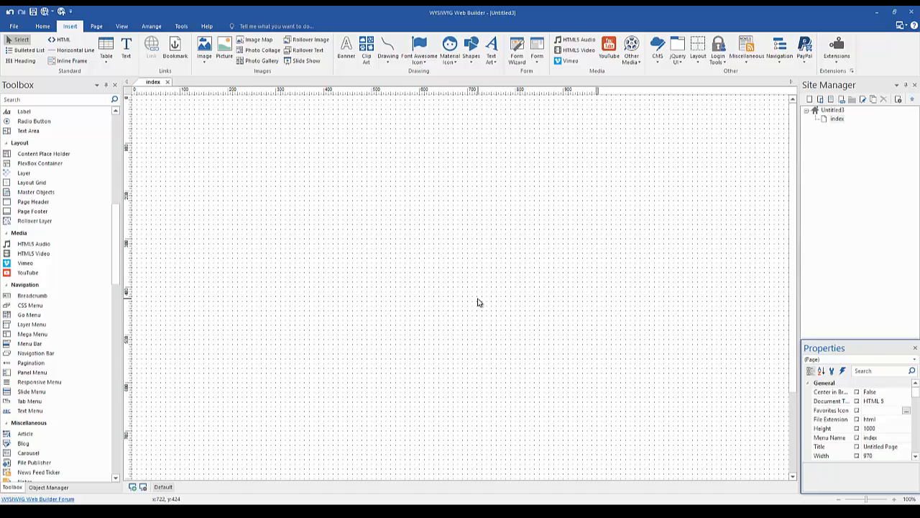
# Set the index page's title to "Humber Web Design" in its page properties
pyautogui.rightClick(469, 250)
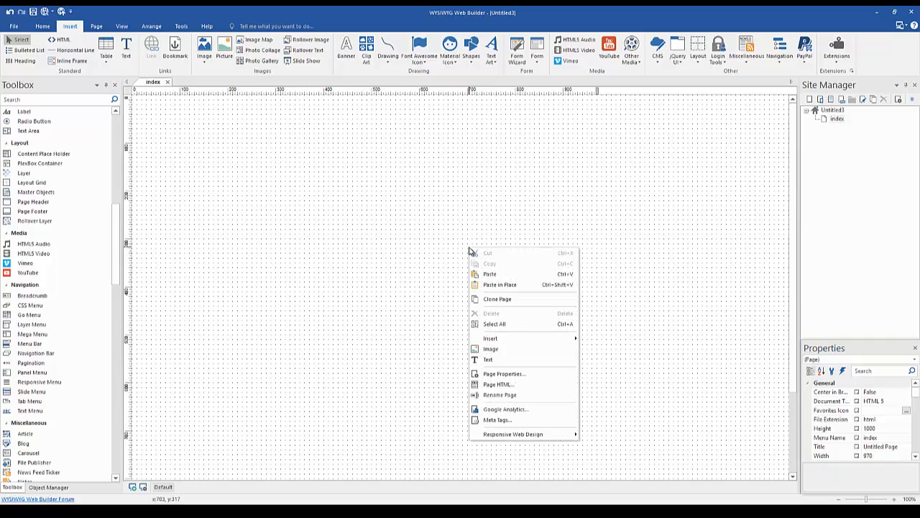
pyautogui.click(496, 375)
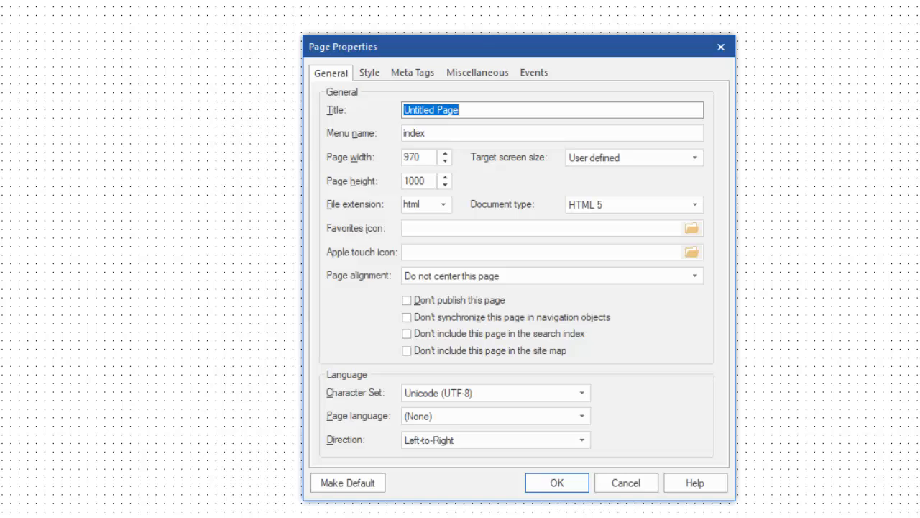
pyautogui.write('hUM')
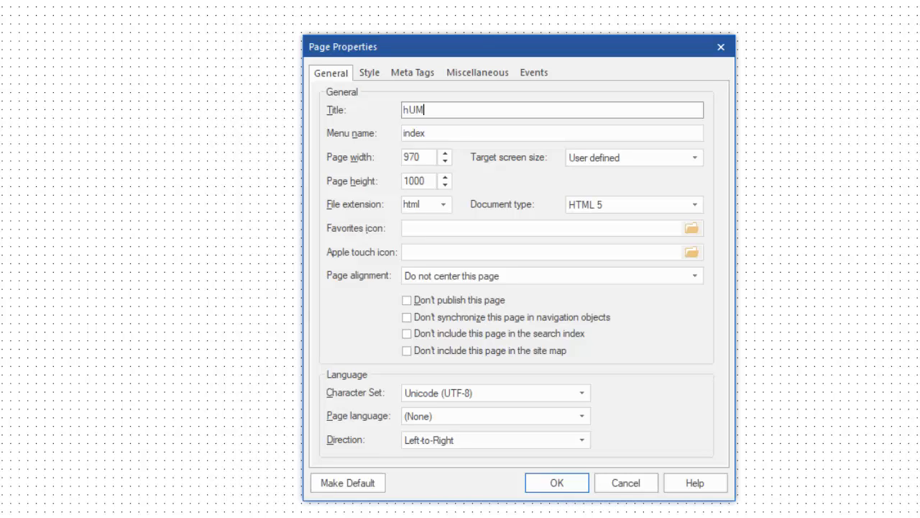
pyautogui.write('BER wEB')
pyautogui.press('BackSpace')
pyautogui.press('BackSpace')
pyautogui.press('BackSpace')
pyautogui.press('BackSpace')
pyautogui.press('BackSpace')
pyautogui.press('BackSpace')
pyautogui.press('BackSpace')
pyautogui.press('BackSpace')
pyautogui.press('BackSpace')
pyautogui.press('BackSpace')
pyautogui.write('Humber Web Design')
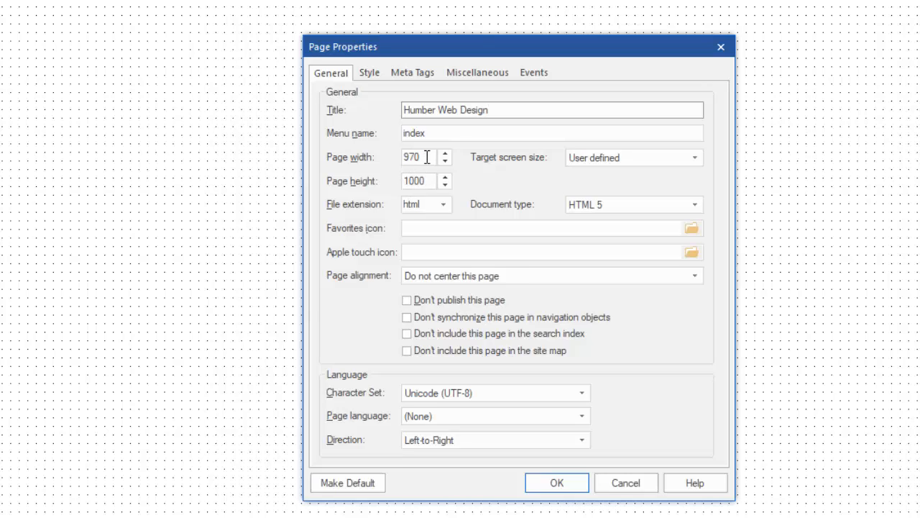
# Set the page width to 1020 and the page alignment to Center horizontally
pyautogui.moveTo(427, 156); pyautogui.dragTo(400, 170)
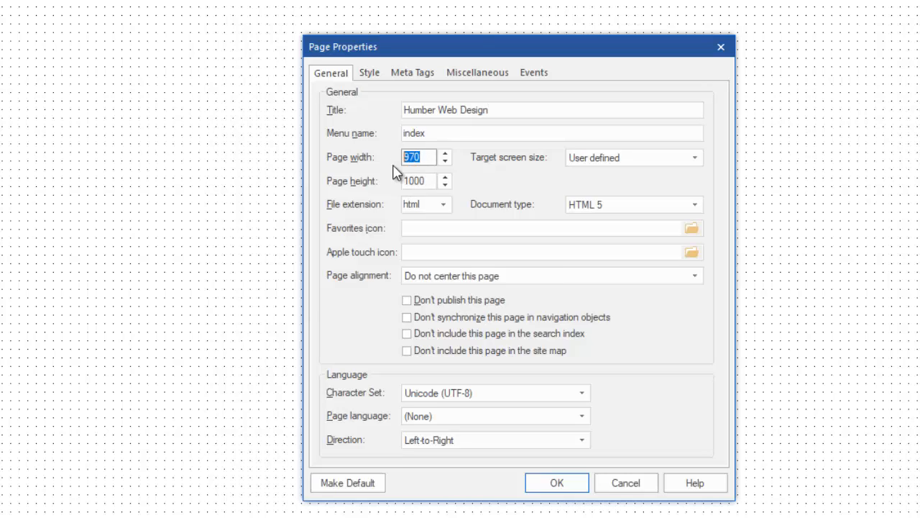
pyautogui.write('1020')
pyautogui.click(512, 279)
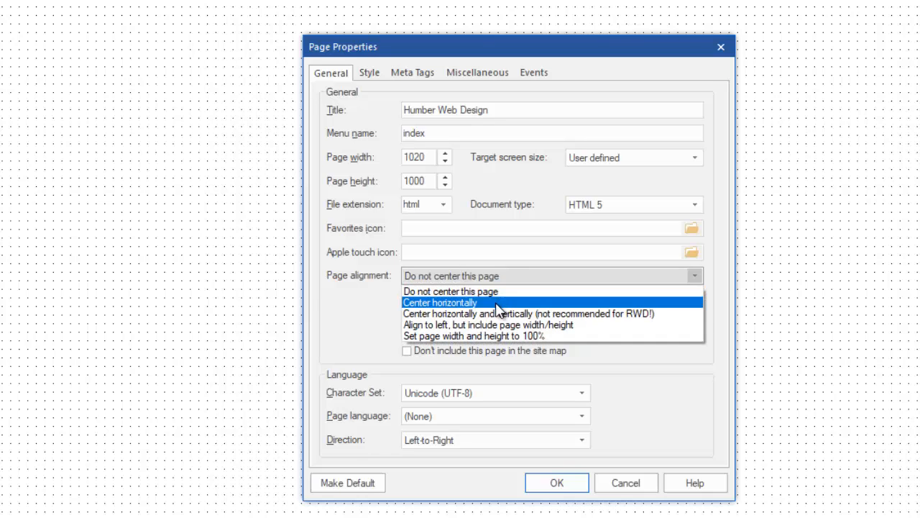
pyautogui.click(498, 303)
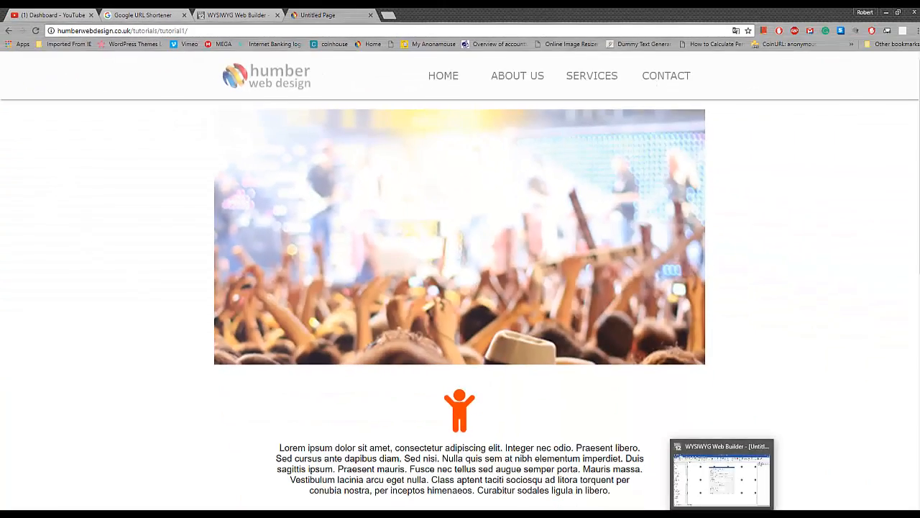
# Back in WYSIWYG Web Builder, assign favicon.ico as the favorites icon and icon.png as the Apple touch icon, and apply the page properties
pyautogui.click(709, 507)
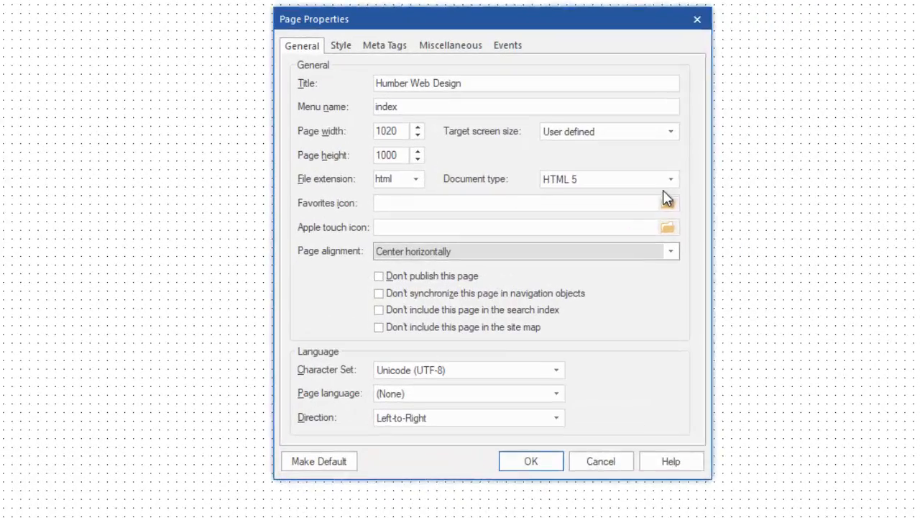
pyautogui.click(562, 237)
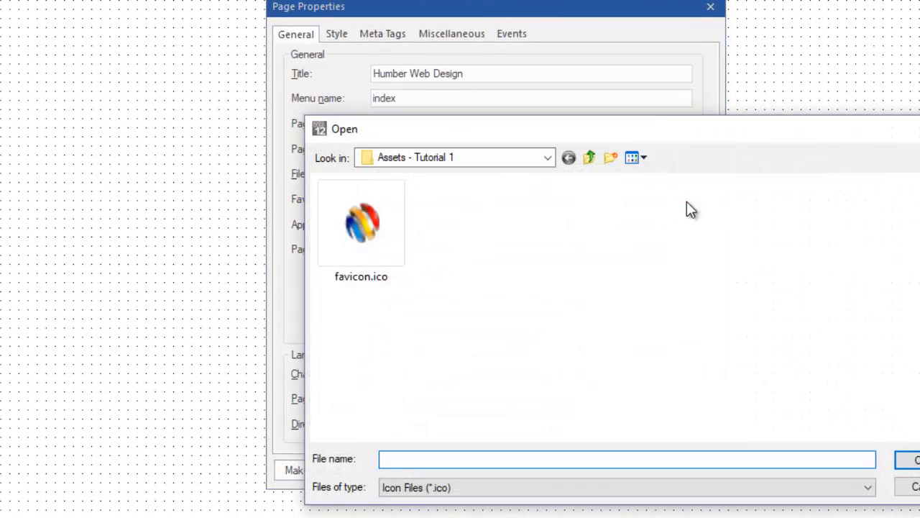
pyautogui.click(359, 238)
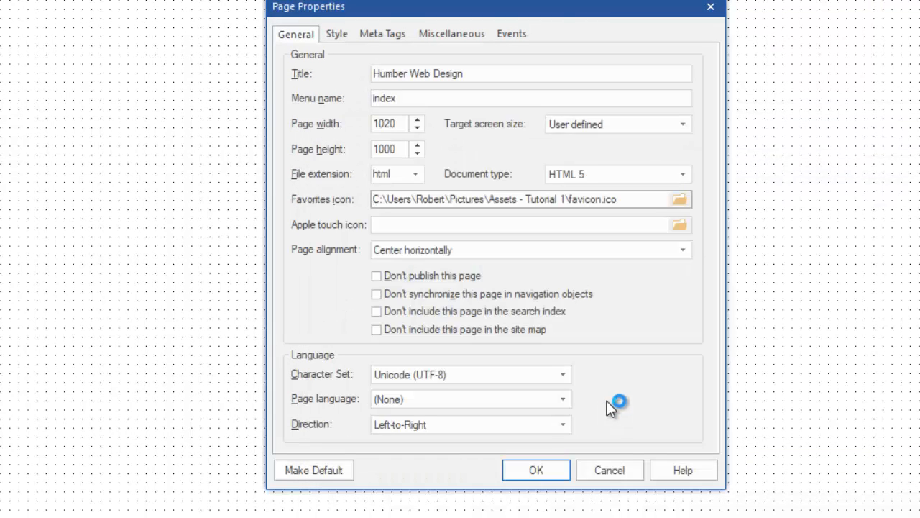
pyautogui.click(680, 226)
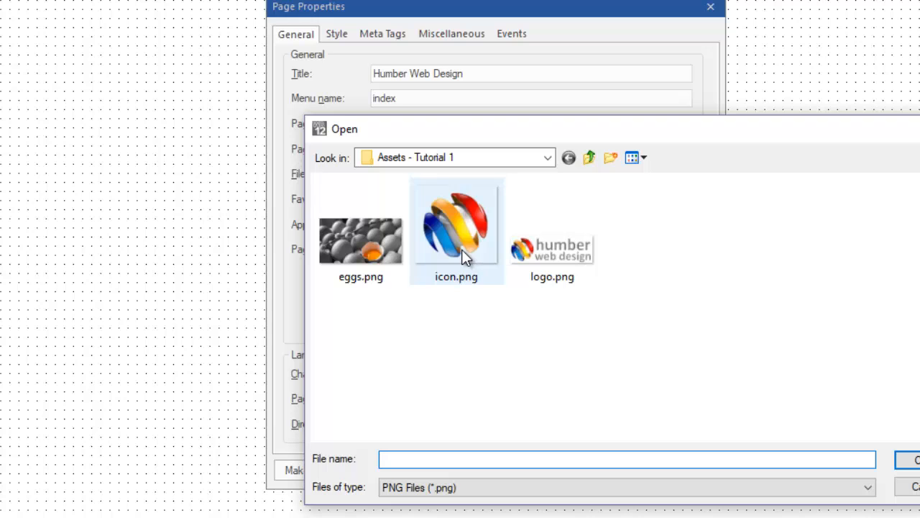
pyautogui.doubleClick(465, 251)
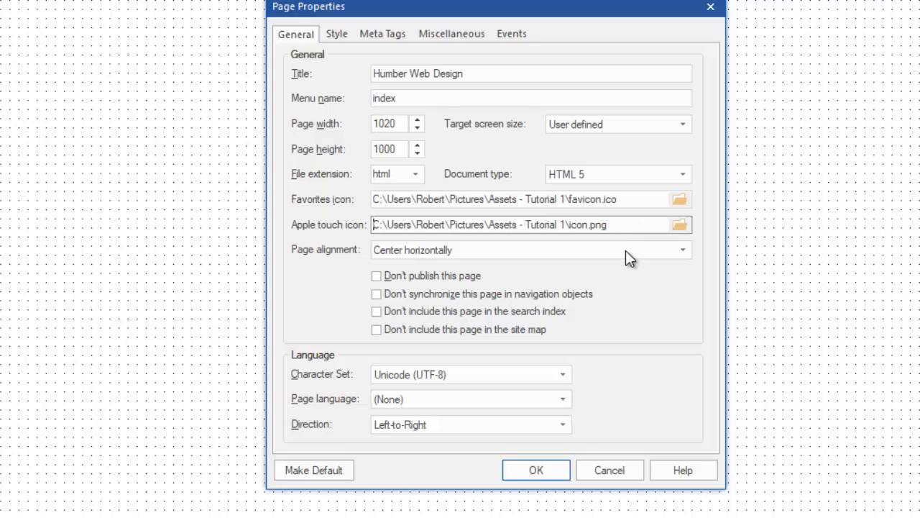
pyautogui.click(555, 469)
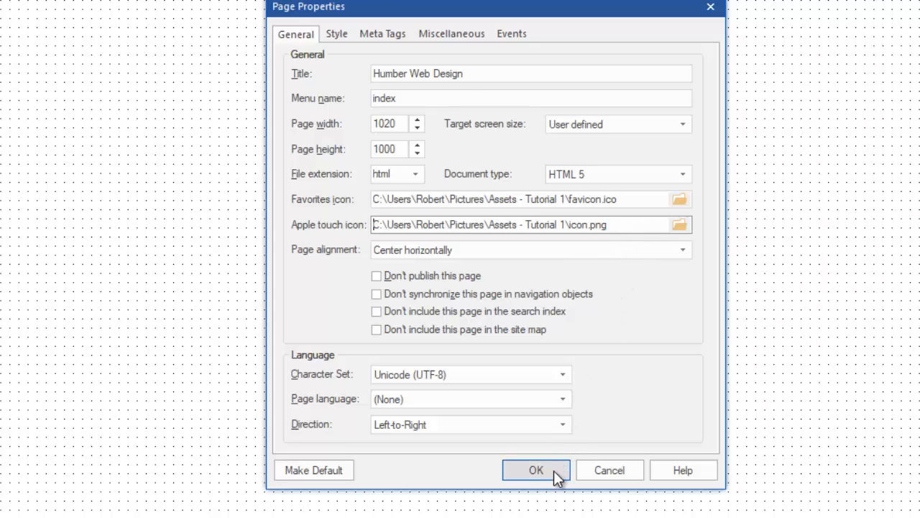
pyautogui.click(553, 470)
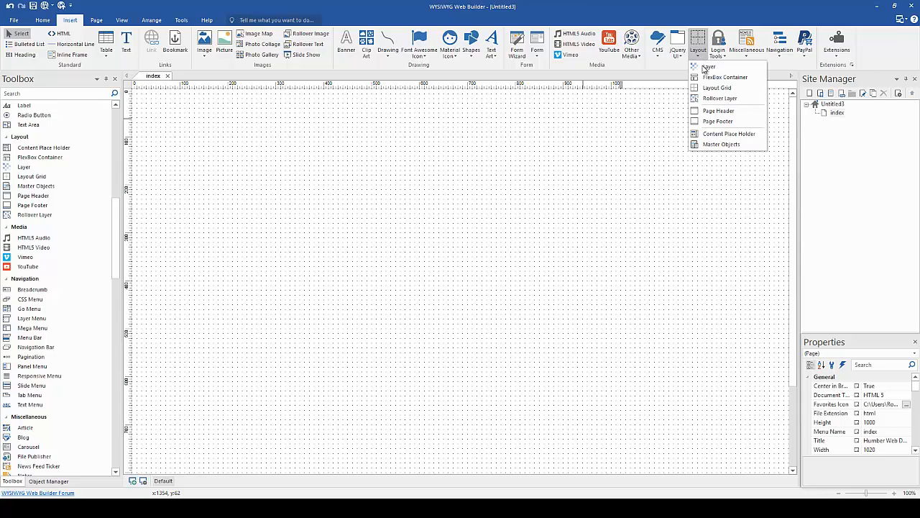
# Draw a layer about 1017 px wide and 85 px high across the top of the page and extend its lower edge slightly
pyautogui.moveTo(708, 66); pyautogui.dragTo(707, 72)
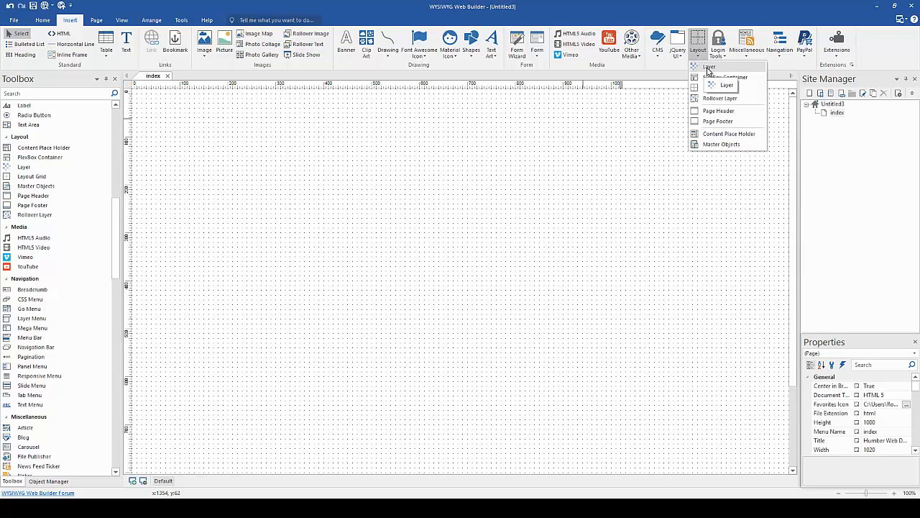
pyautogui.click(708, 68)
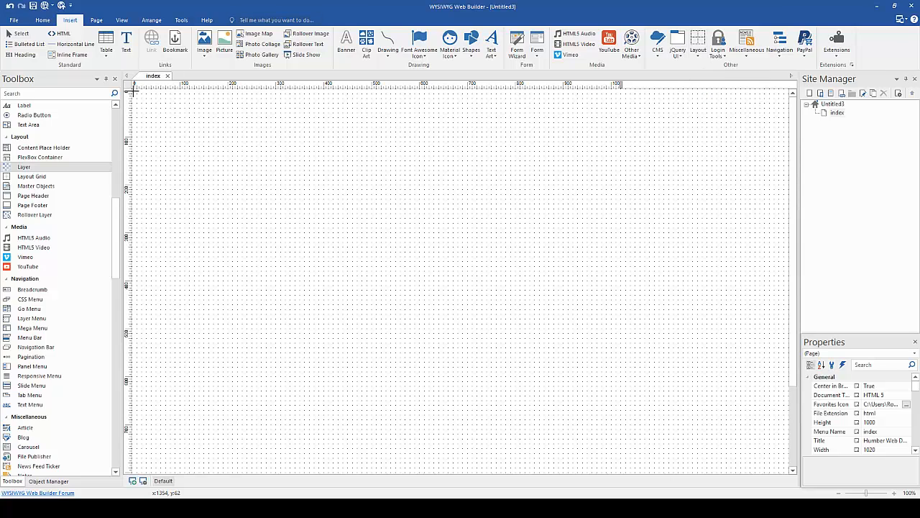
pyautogui.moveTo(132, 91)
pyautogui.mouseDown()
pyautogui.moveTo(275, 137)
pyautogui.moveTo(487, 146)
pyautogui.moveTo(604, 125)
pyautogui.moveTo(621, 137)
pyautogui.mouseUp()
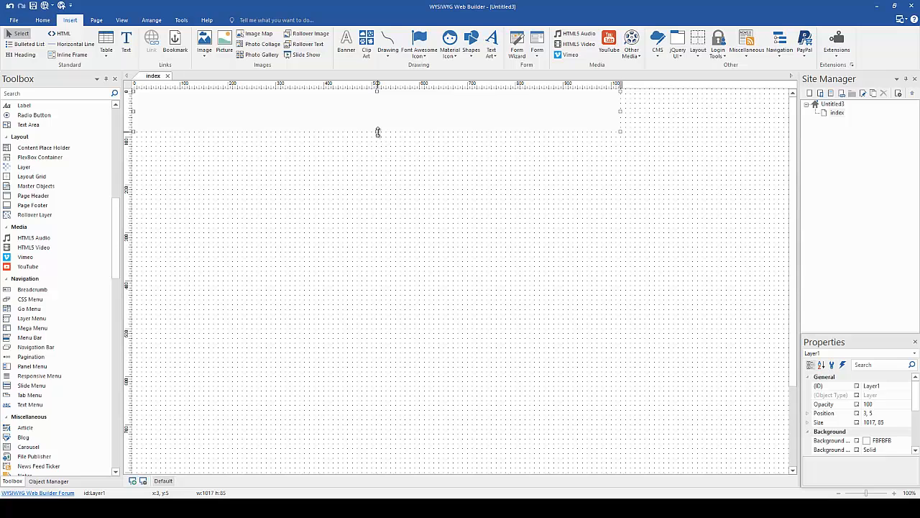
pyautogui.moveTo(377, 133); pyautogui.dragTo(378, 139)
# Set the header layer's opacity to 60 and make it a Docking Layer with dock mode Dock top
pyautogui.doubleClick(386, 111)
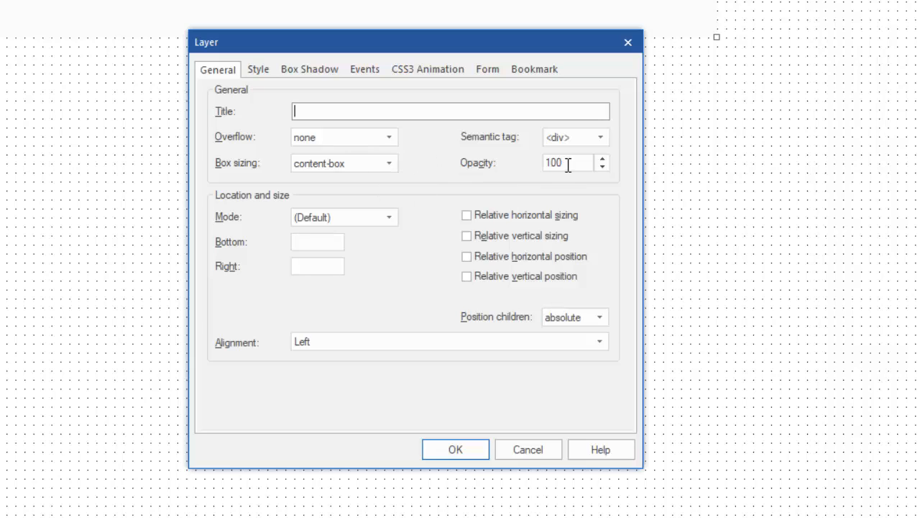
pyautogui.moveTo(573, 162); pyautogui.dragTo(535, 172)
pyautogui.write('60')
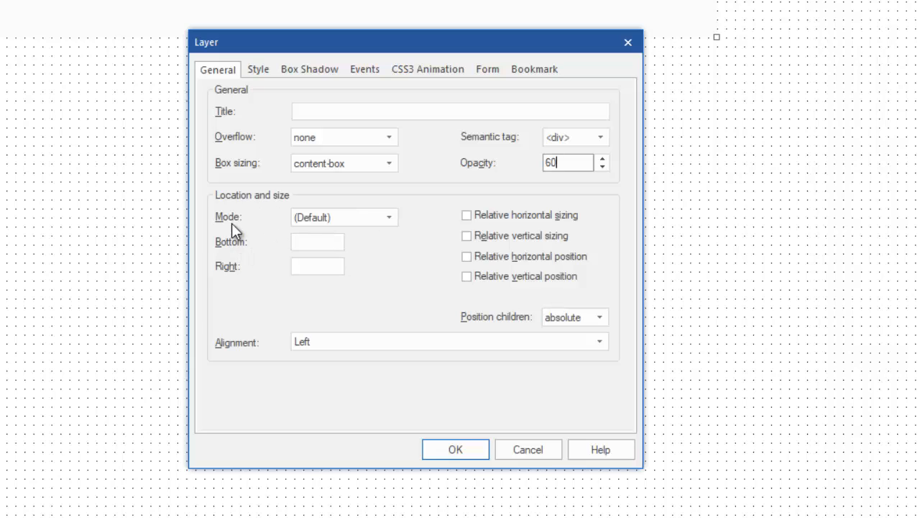
pyautogui.click(389, 217)
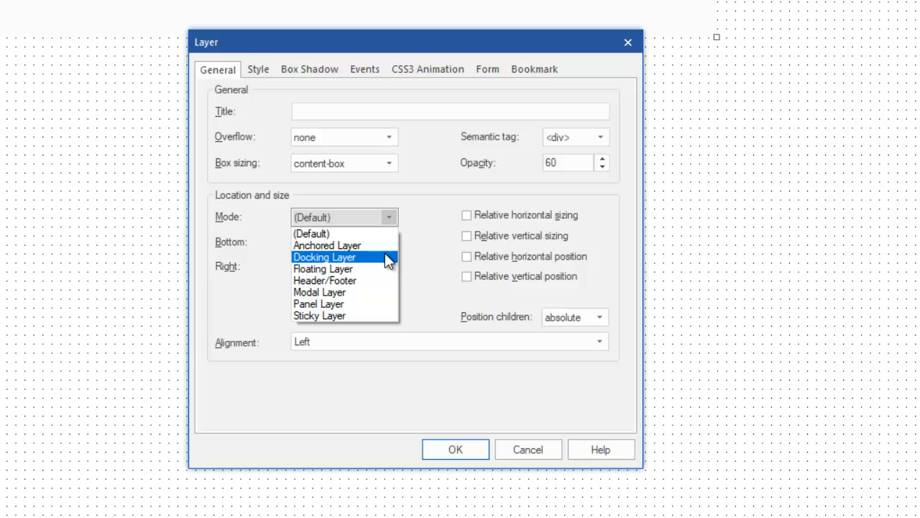
pyautogui.click(388, 259)
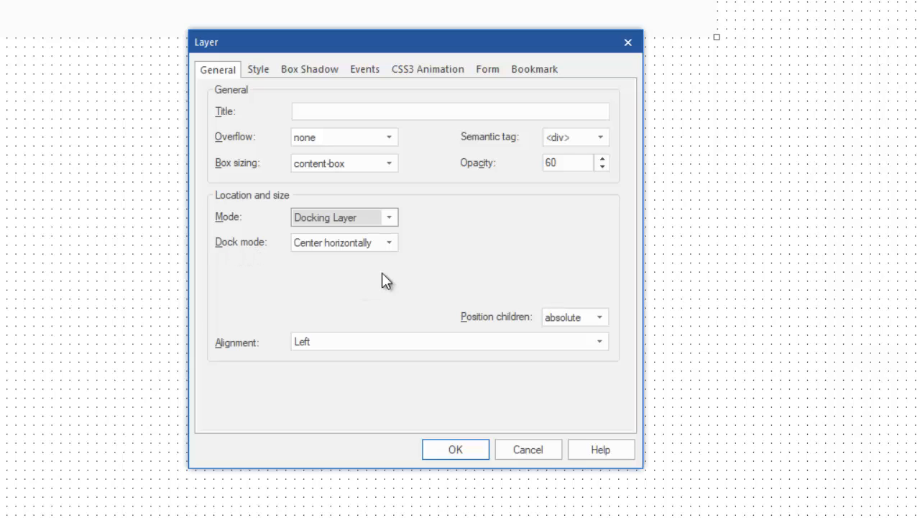
pyautogui.click(393, 248)
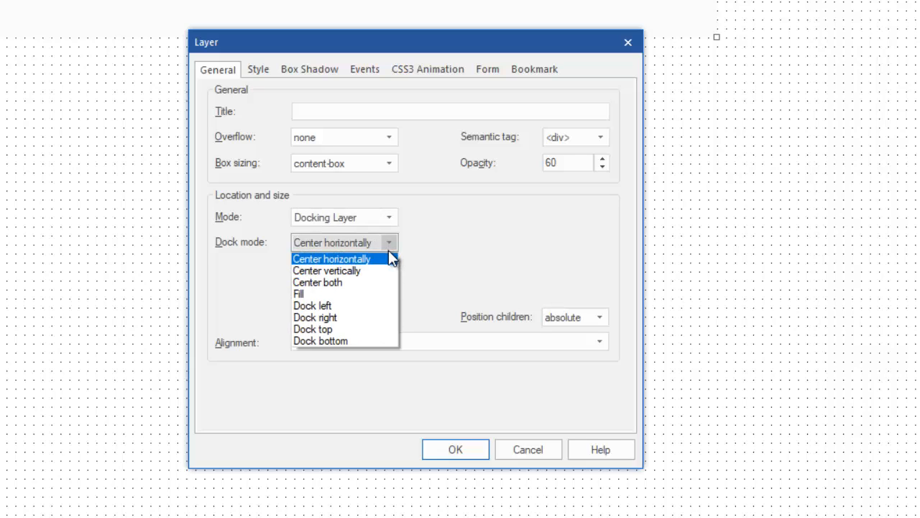
pyautogui.click(367, 329)
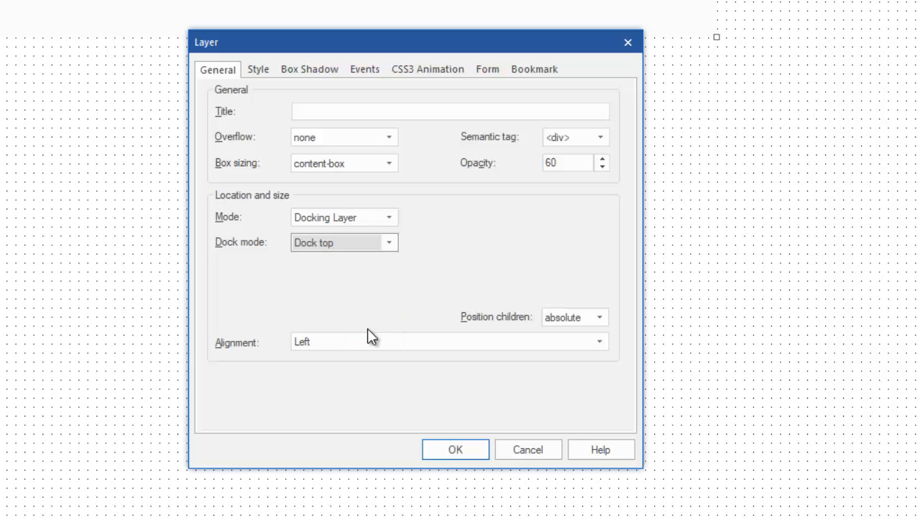
pyautogui.click(455, 449)
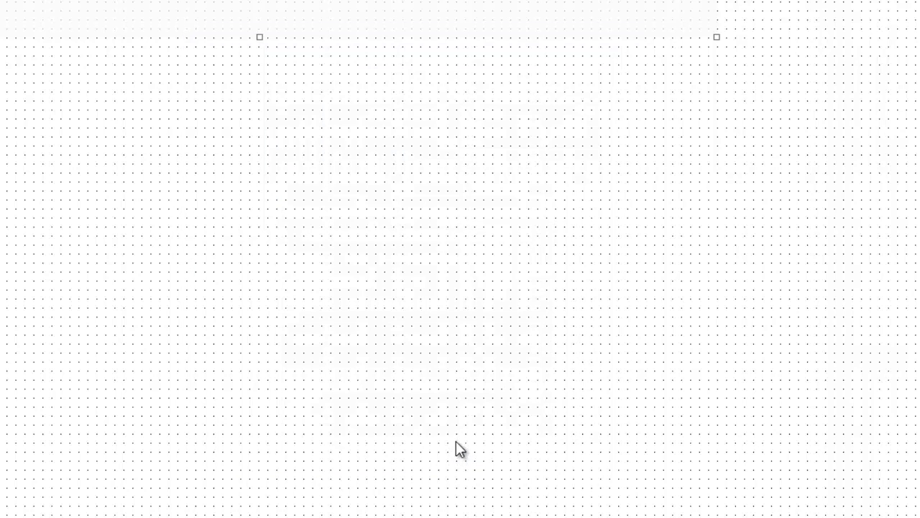
# Give the header layer a dark grey box shadow with blur 3, offset x 2 and offset y 2
pyautogui.doubleClick(324, 3)
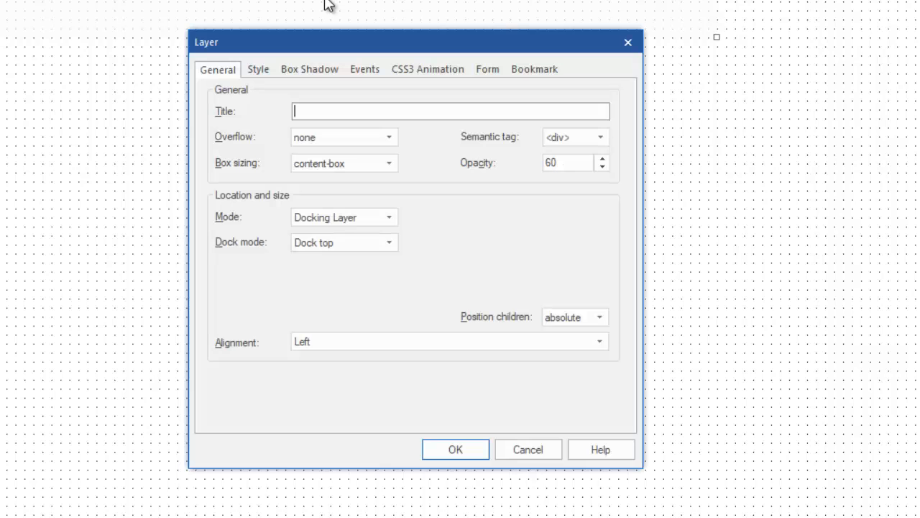
pyautogui.click(309, 71)
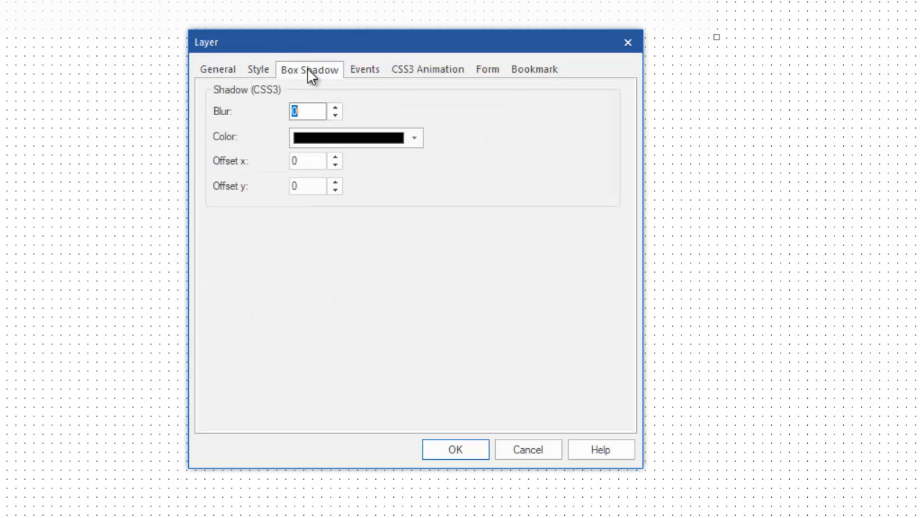
pyautogui.click(336, 107)
pyautogui.click(336, 107)
pyautogui.click(336, 107)
pyautogui.click(336, 157)
pyautogui.click(335, 157)
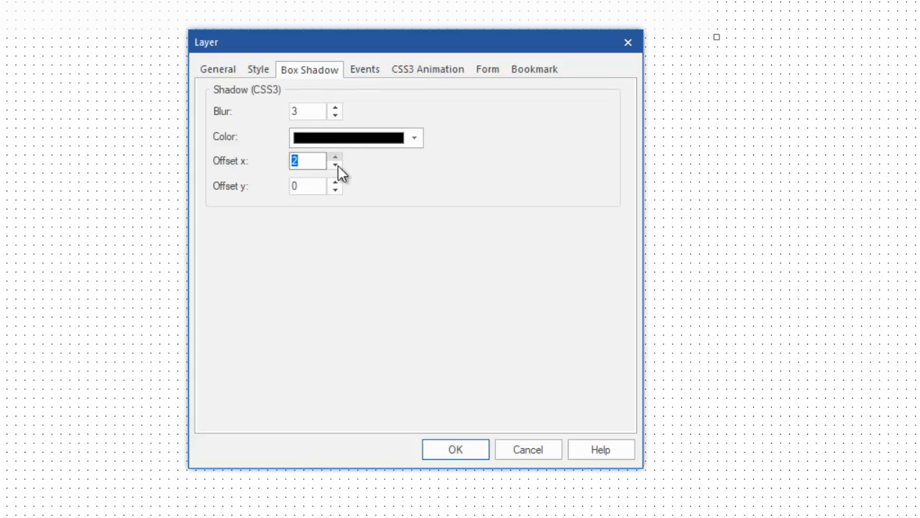
pyautogui.click(336, 182)
pyautogui.click(335, 182)
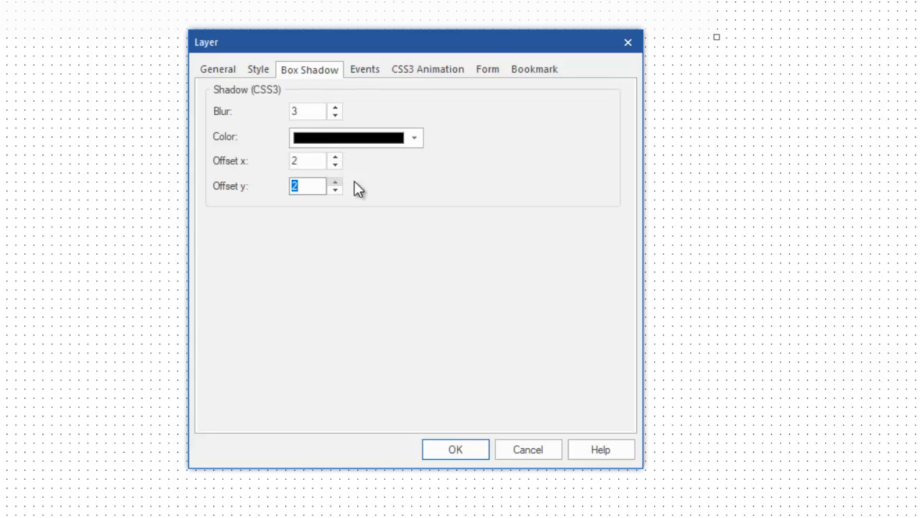
pyautogui.click(414, 140)
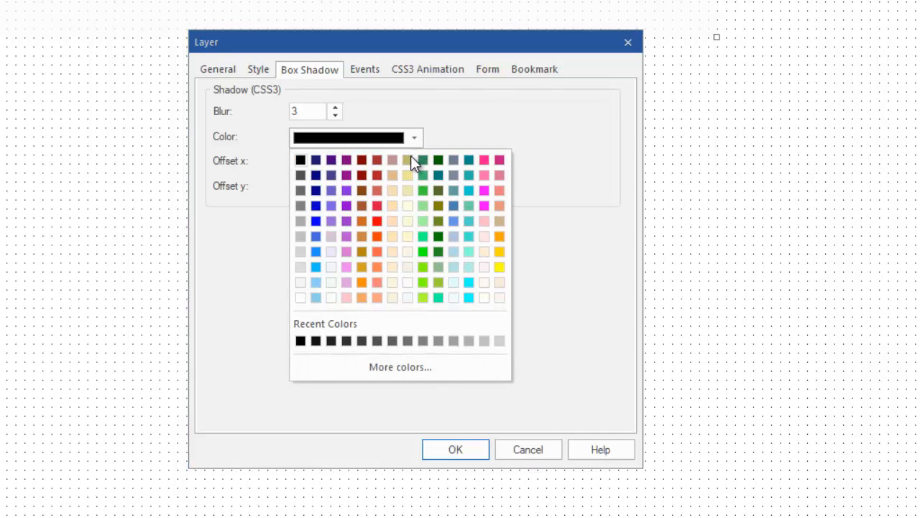
pyautogui.click(300, 176)
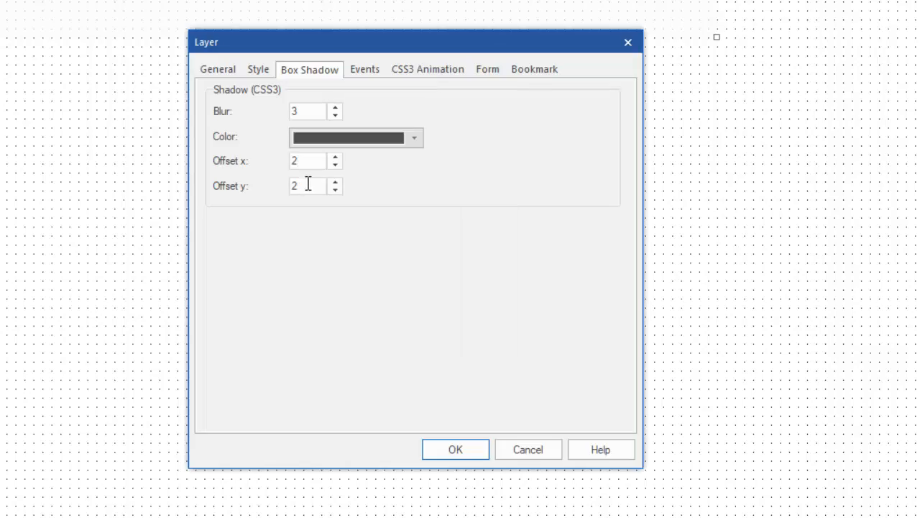
pyautogui.click(454, 451)
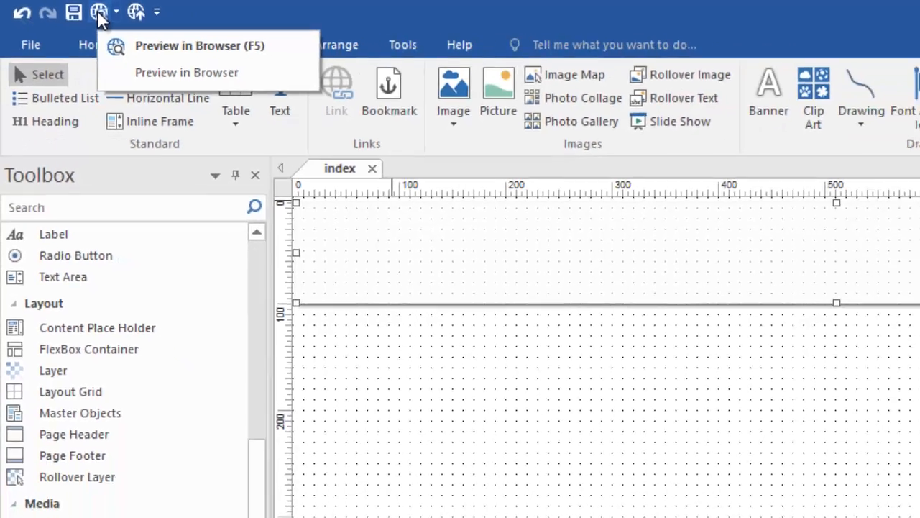
# Preview the page in the browser, close the preview, check the example page and switch back to WYSIWYG Web Builder
pyautogui.click(136, 17)
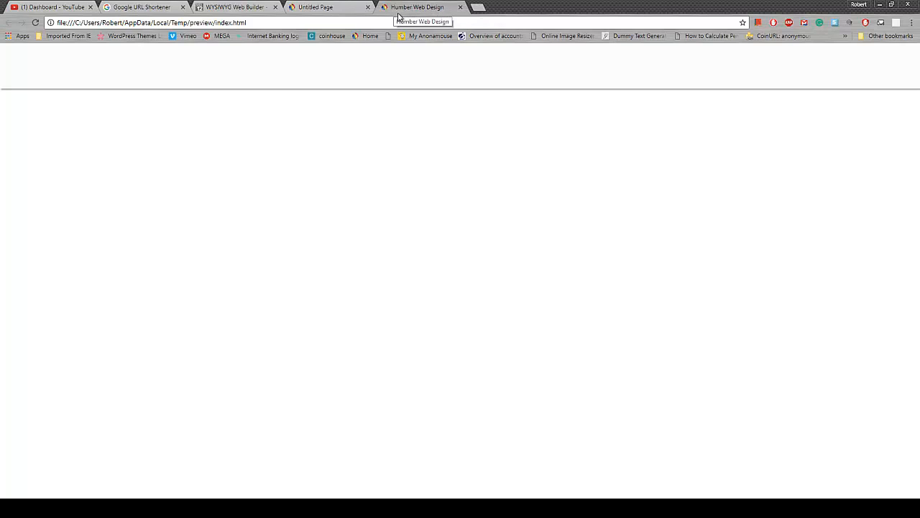
pyautogui.click(461, 7)
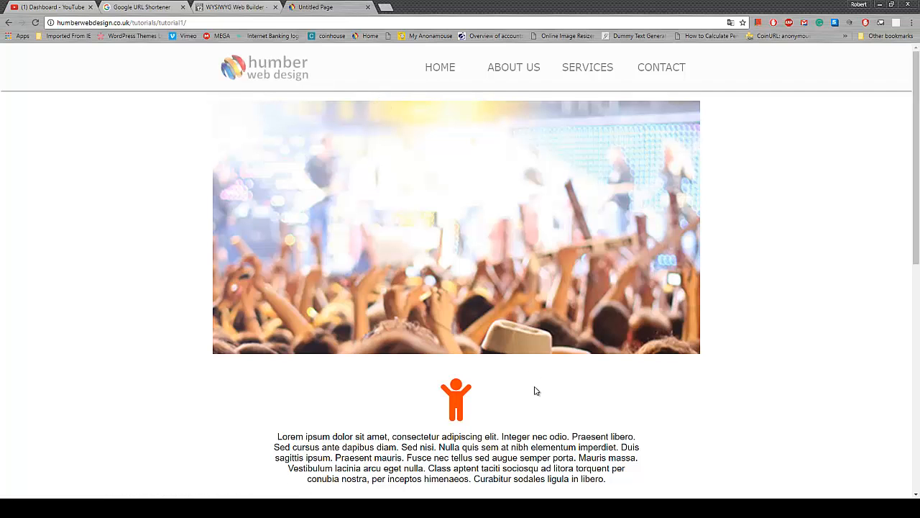
pyautogui.moveTo(717, 508)
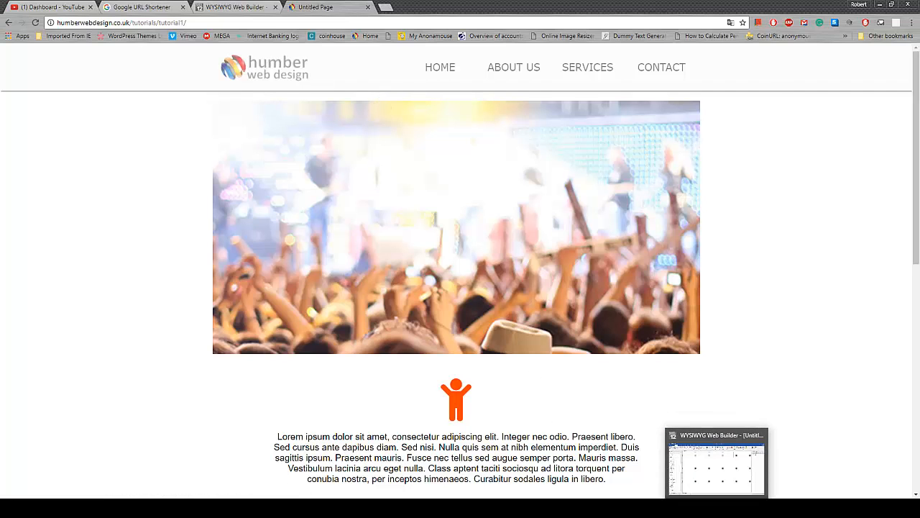
pyautogui.click(722, 489)
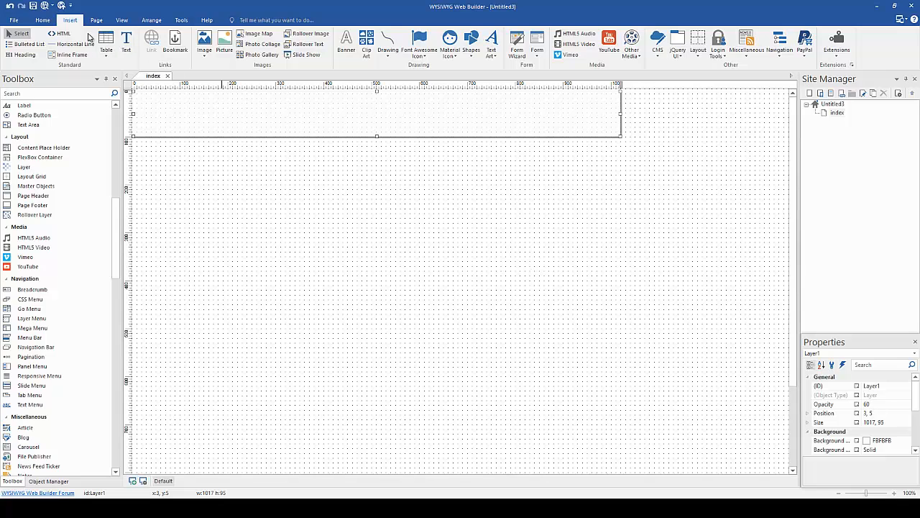
# Insert logo.png at the left end of the header layer, scaled to about 174 by 57 px and centred vertically
pyautogui.click(205, 43)
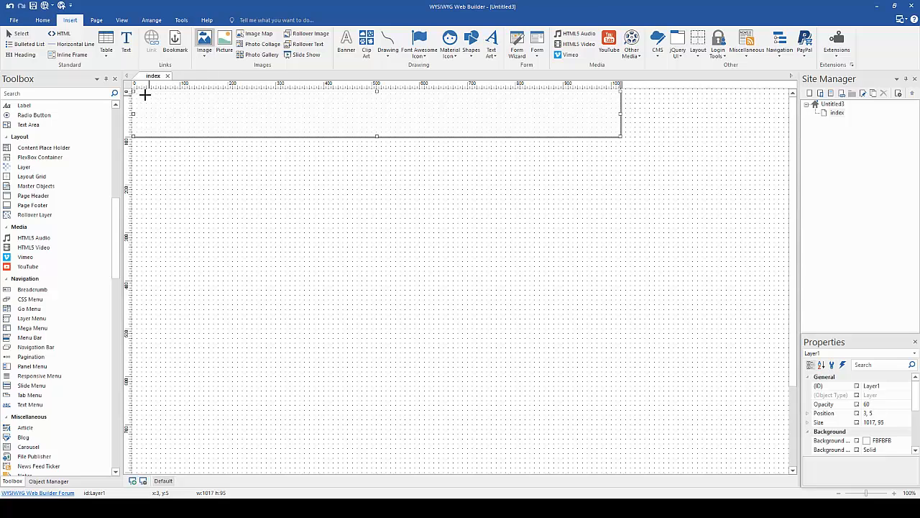
pyautogui.moveTo(143, 92); pyautogui.dragTo(251, 137)
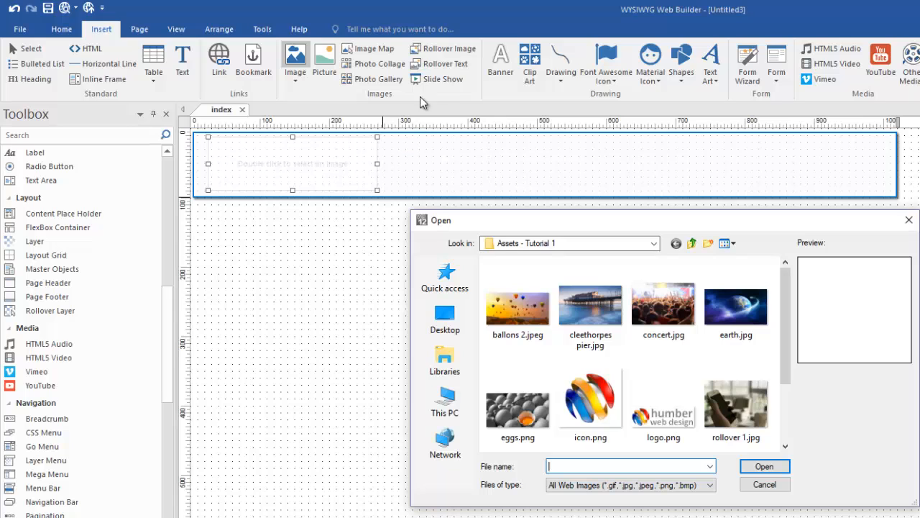
pyautogui.doubleClick(669, 422)
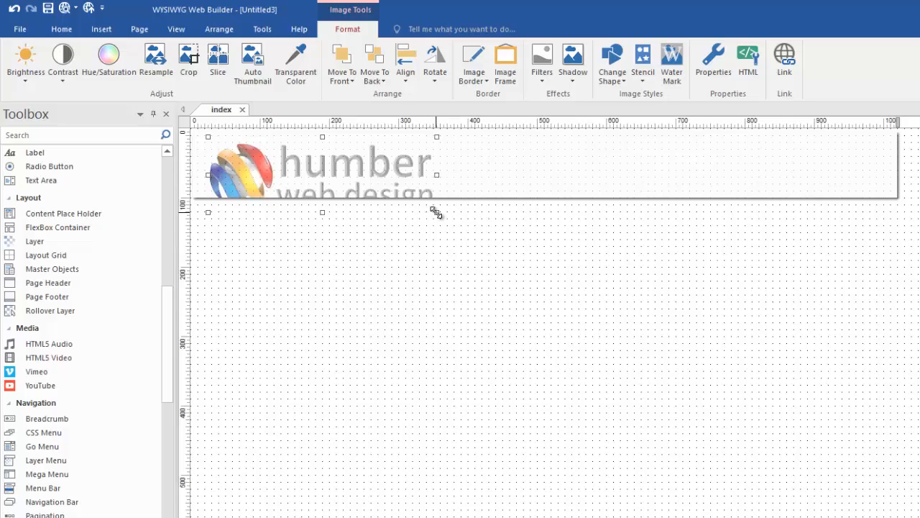
pyautogui.moveTo(437, 212); pyautogui.dragTo(399, 186)
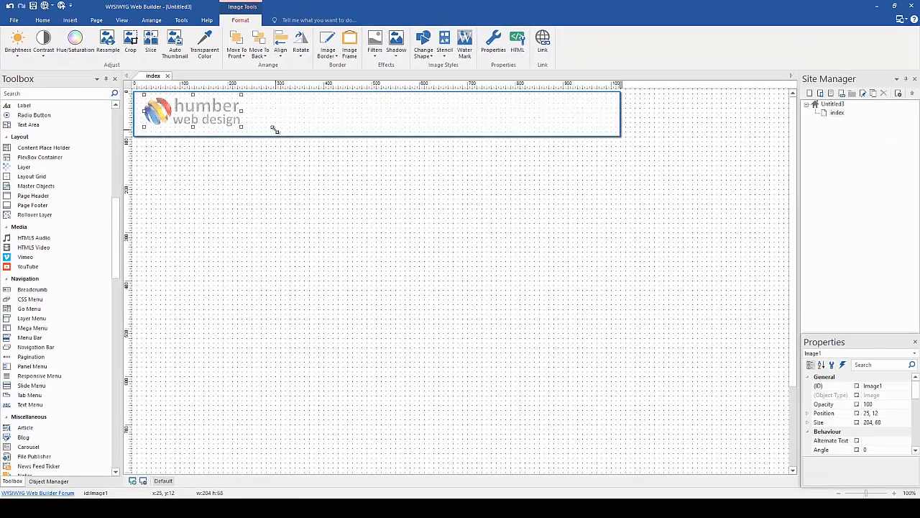
pyautogui.moveTo(275, 130); pyautogui.dragTo(217, 129)
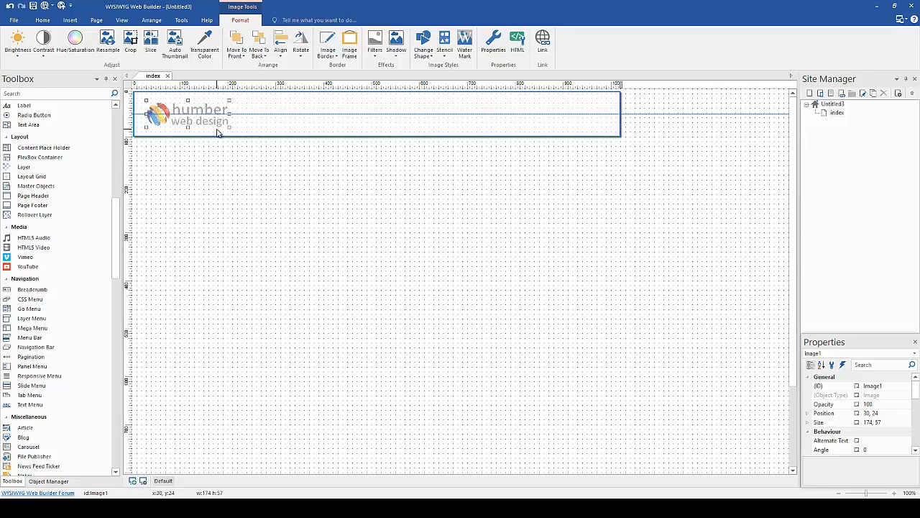
pyautogui.click(352, 263)
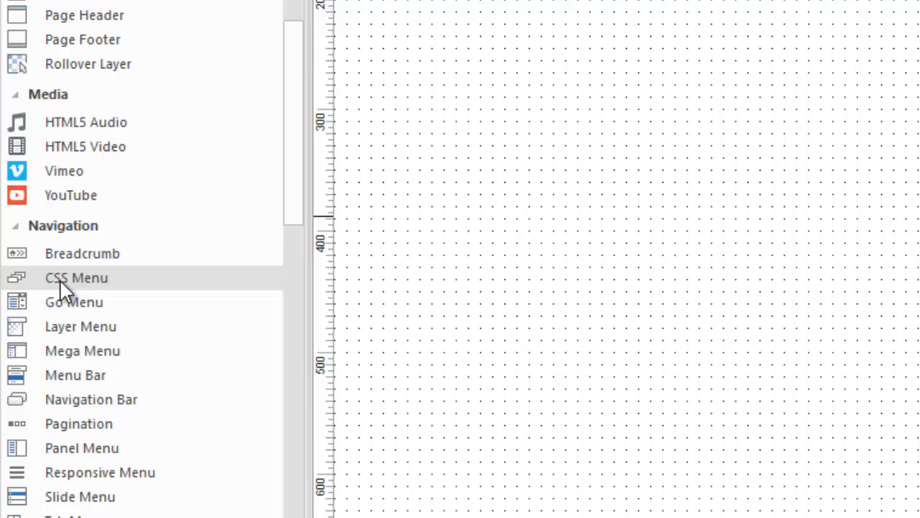
# Place a CSS Menu on the page below the header and rename its first item HOME
pyautogui.click(61, 280)
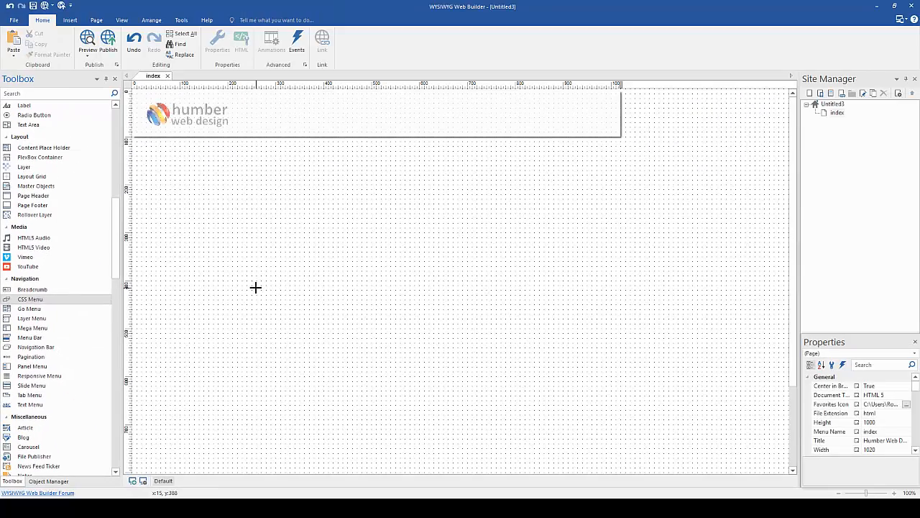
pyautogui.click(255, 287)
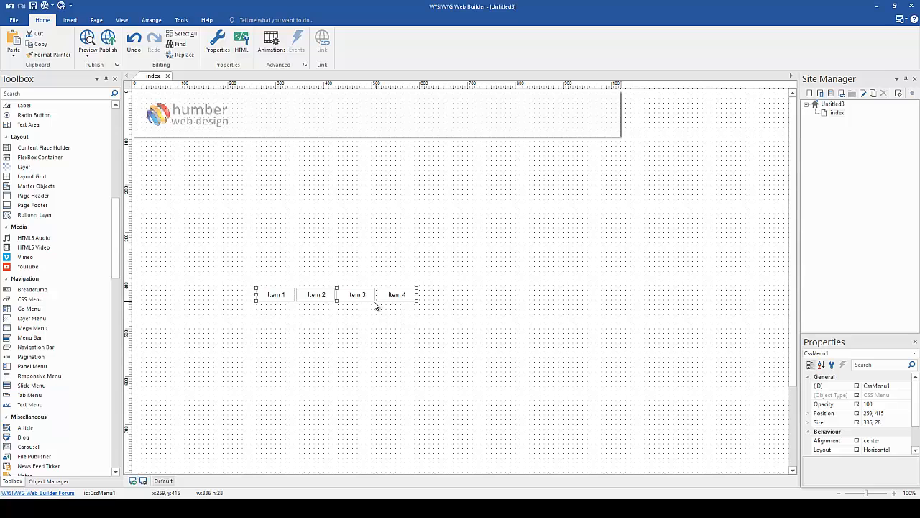
pyautogui.doubleClick(278, 294)
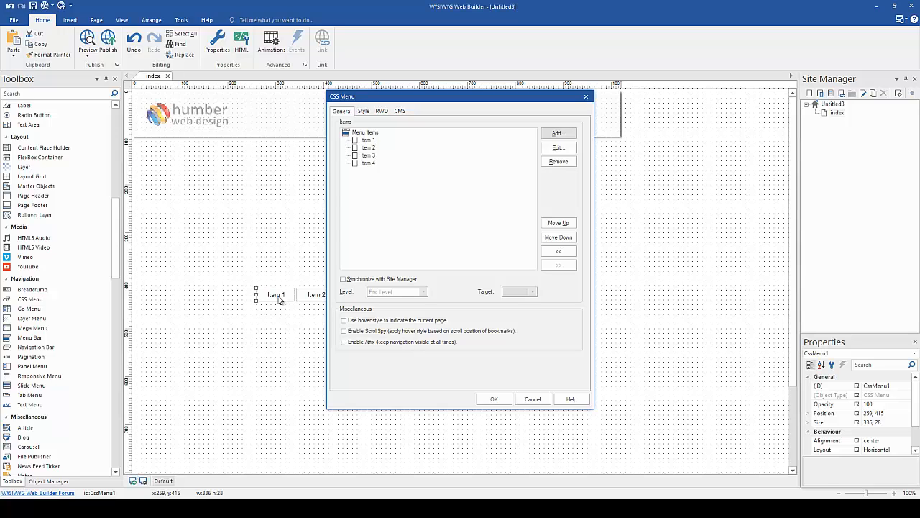
pyautogui.doubleClick(368, 141)
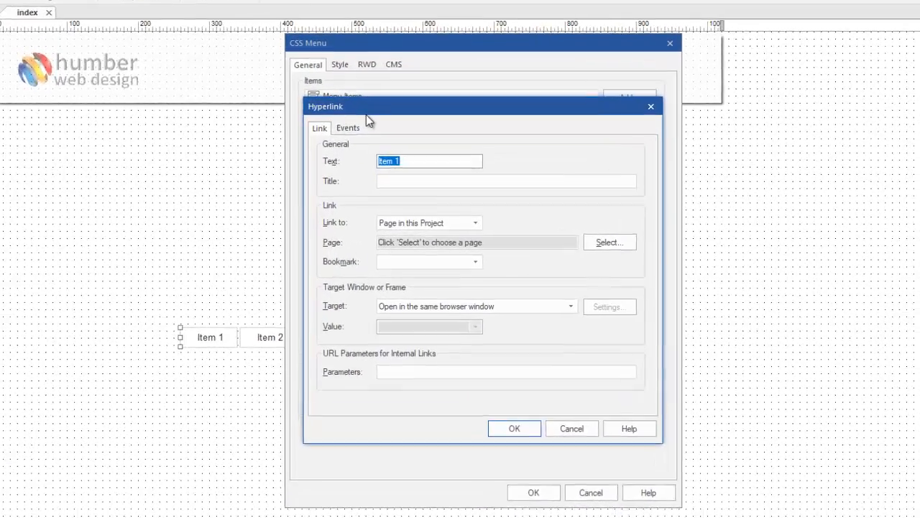
pyautogui.write('H')
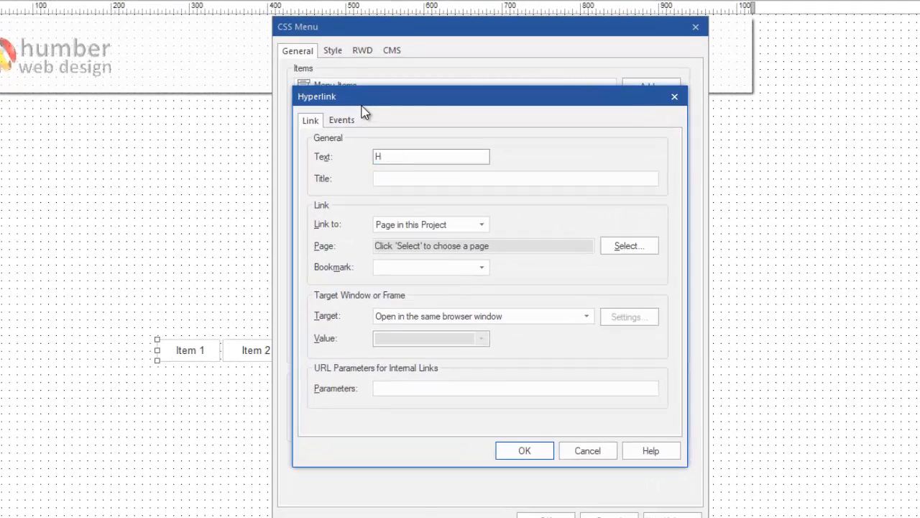
pyautogui.write('OME')
pyautogui.press('Return')
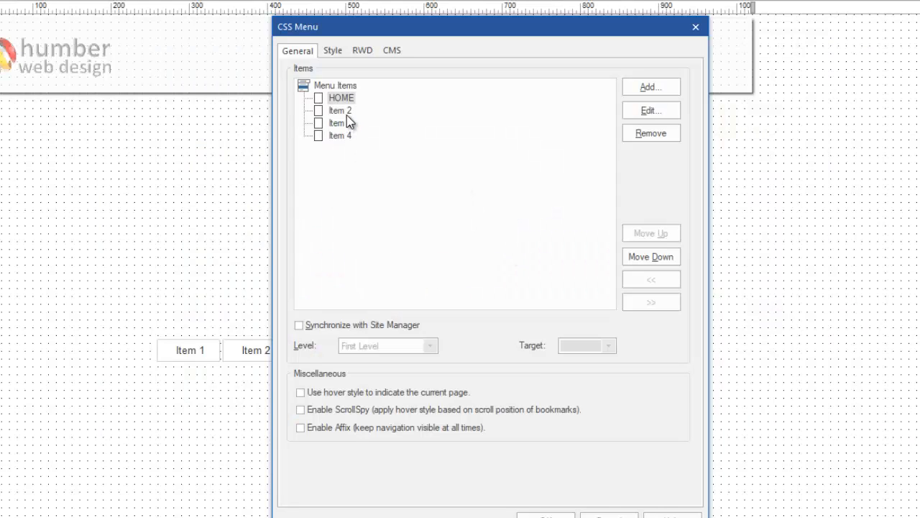
# Rename the second menu item ABOUT US and the third menu item SERVICES
pyautogui.doubleClick(342, 112)
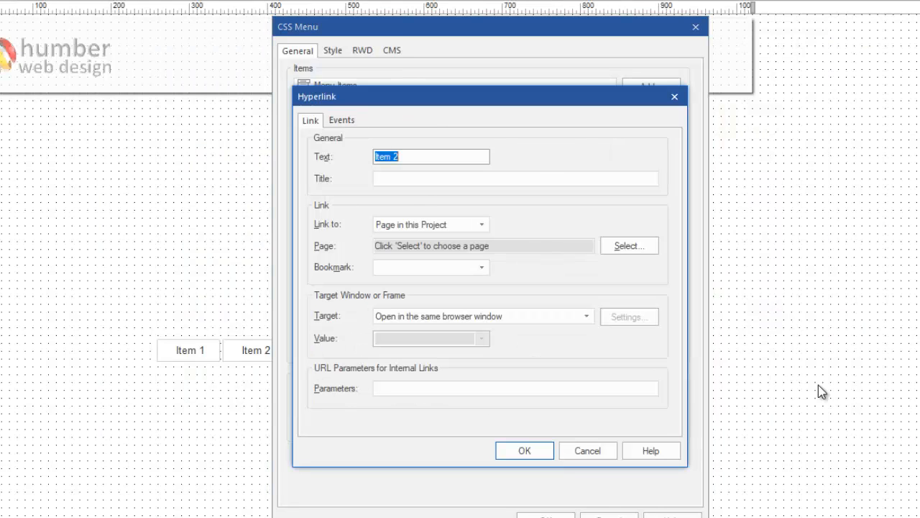
pyautogui.write('ABOUT US')
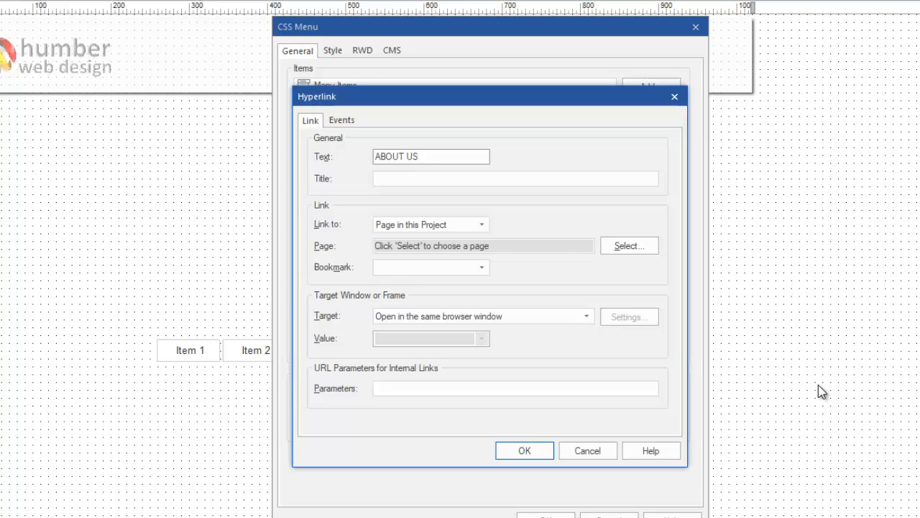
pyautogui.press('Return')
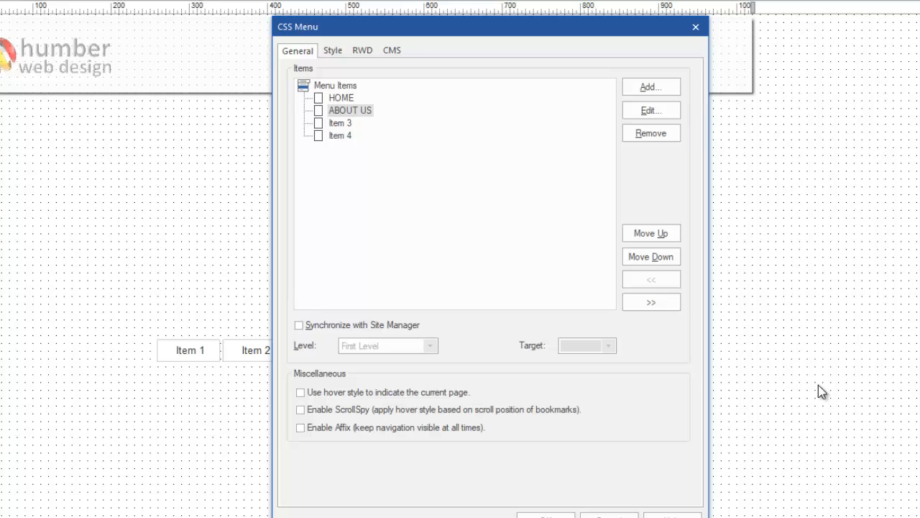
pyautogui.doubleClick(337, 124)
pyautogui.write('S')
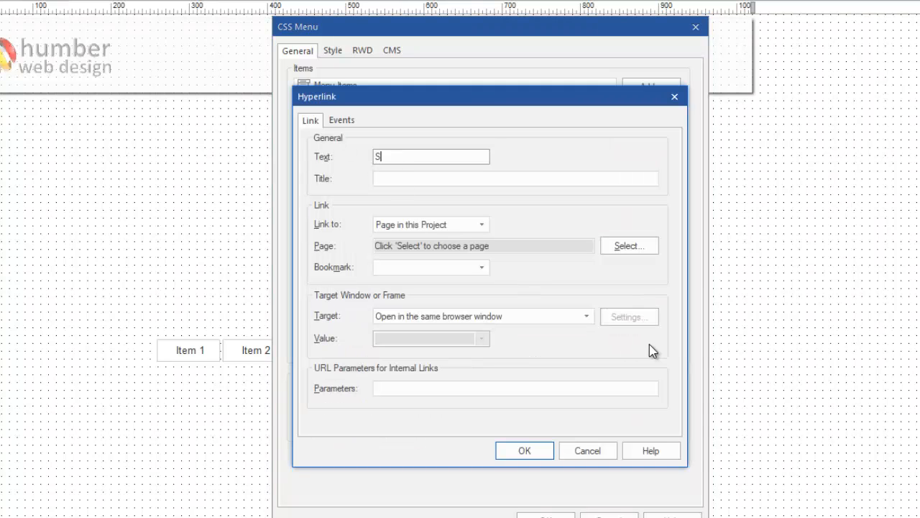
pyautogui.write('ERVIC')
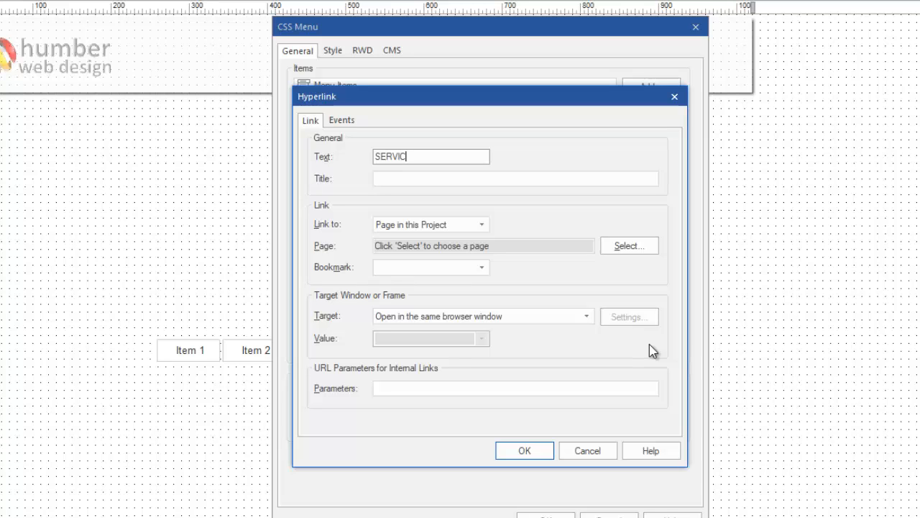
pyautogui.write('ES')
pyautogui.press('Return')
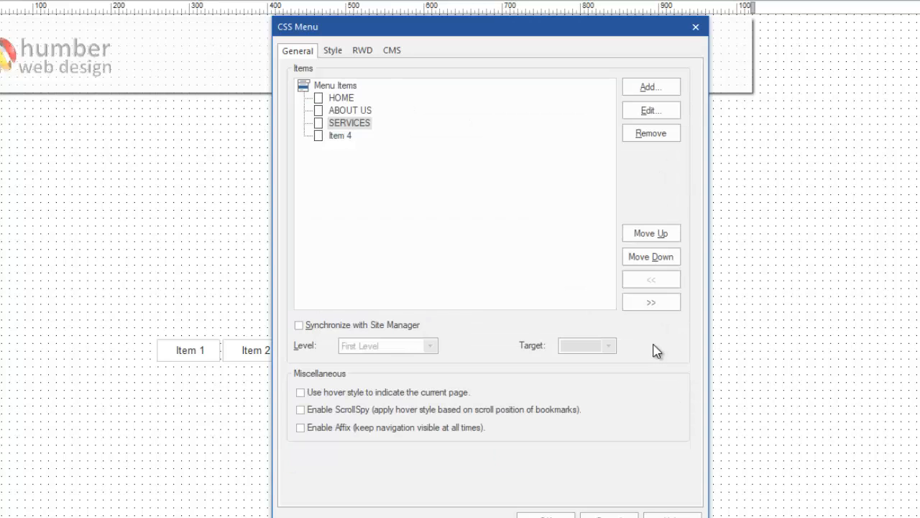
# Rename the fourth menu item CONTACT and look at the dialog for adding another item without adding one
pyautogui.doubleClick(340, 136)
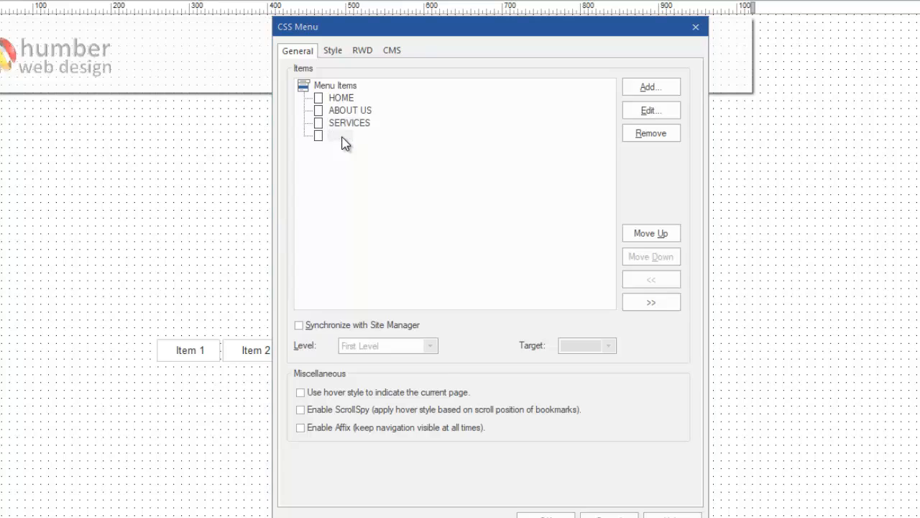
pyautogui.write('CO')
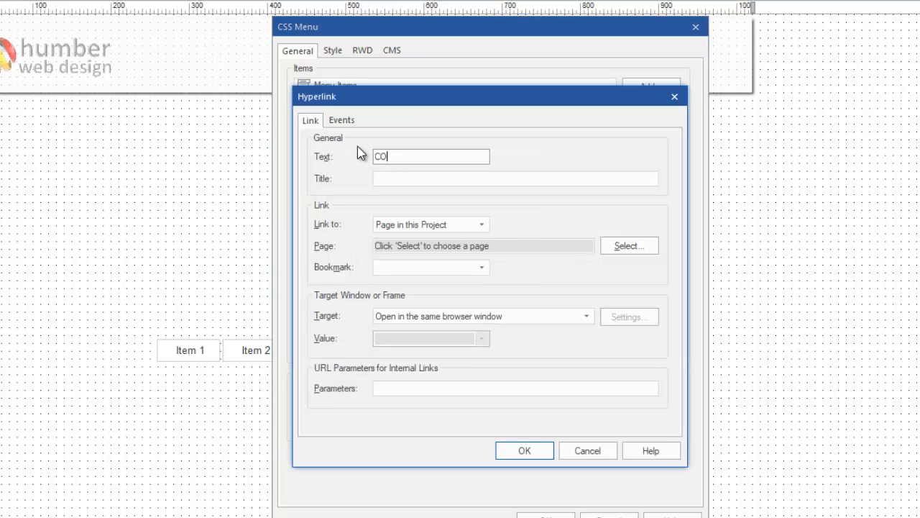
pyautogui.write('NTACT')
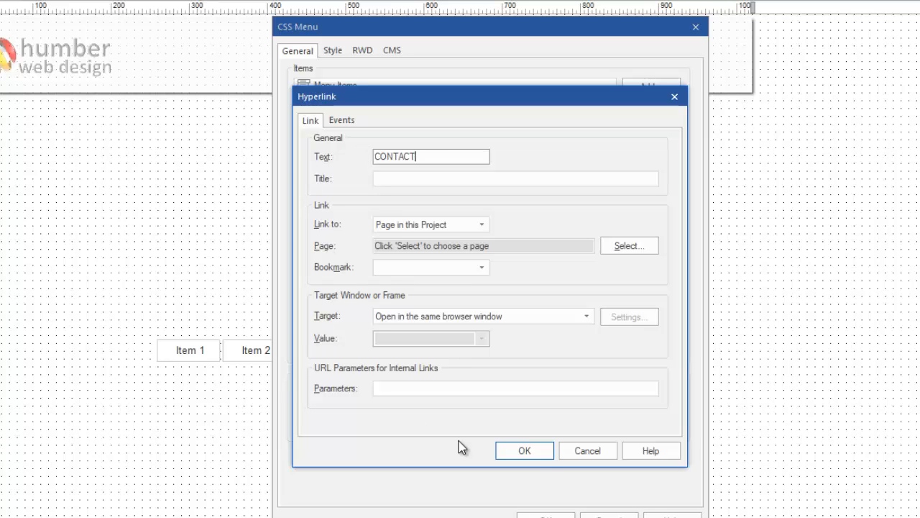
pyautogui.click(534, 454)
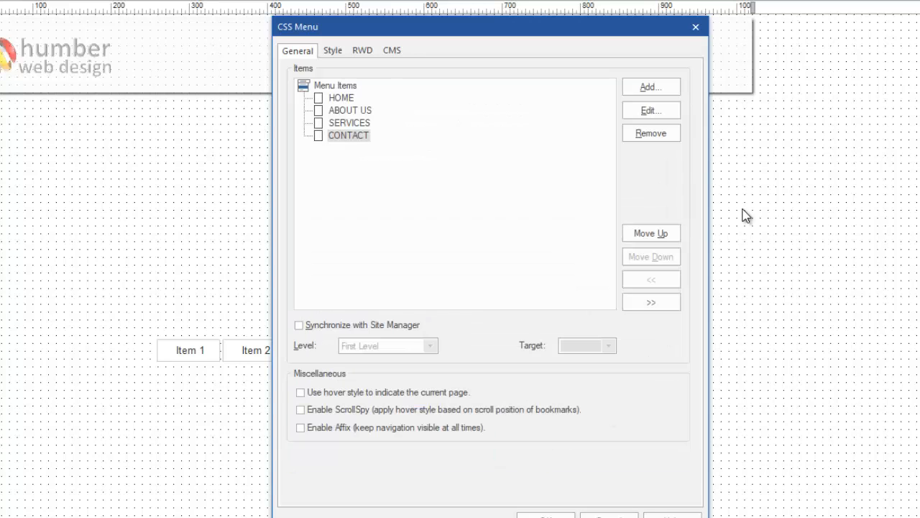
pyautogui.click(661, 92)
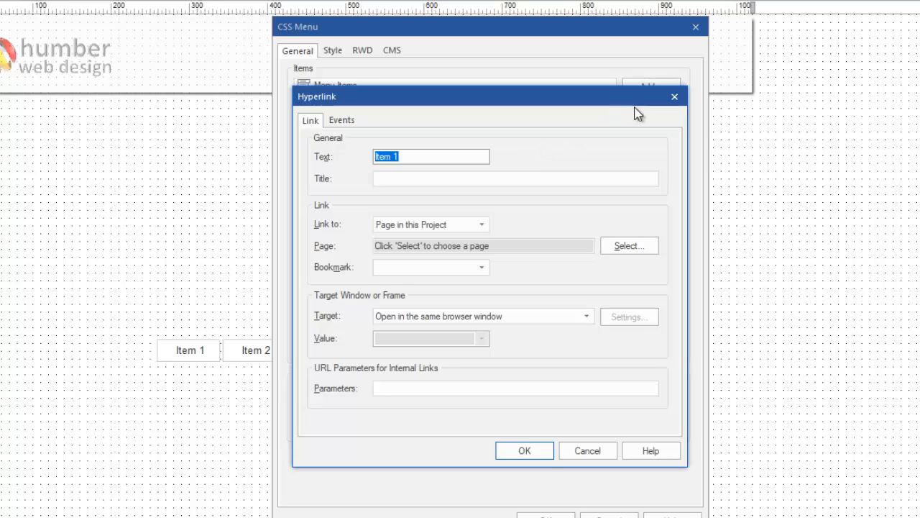
pyautogui.click(674, 97)
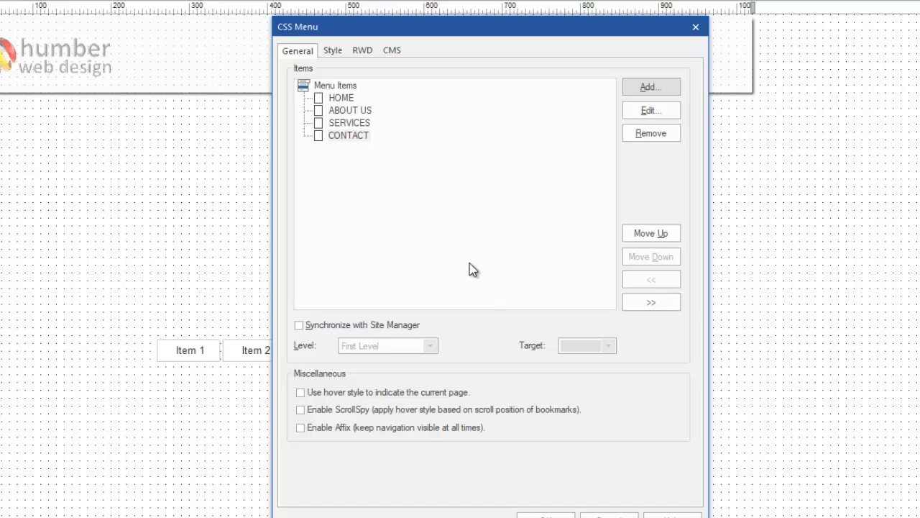
# Remove the border from the main menu buttons by setting its width to 0
pyautogui.click(333, 50)
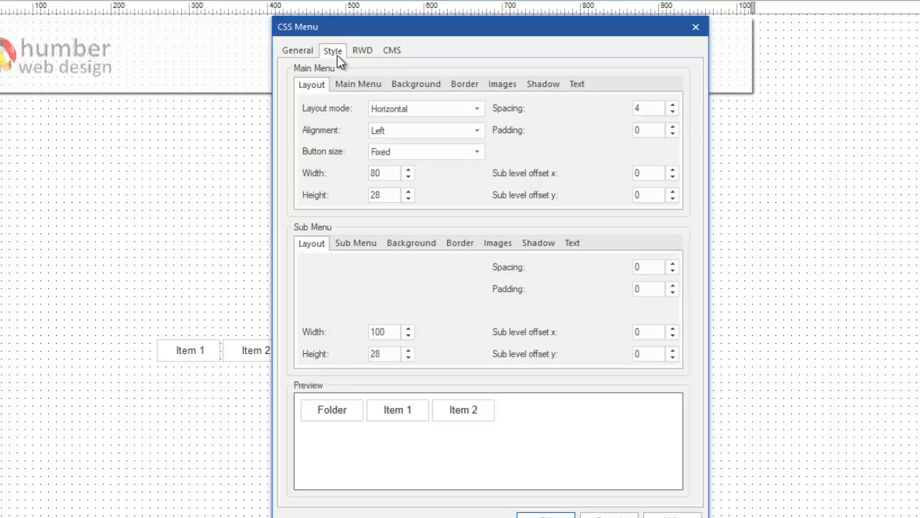
pyautogui.click(464, 85)
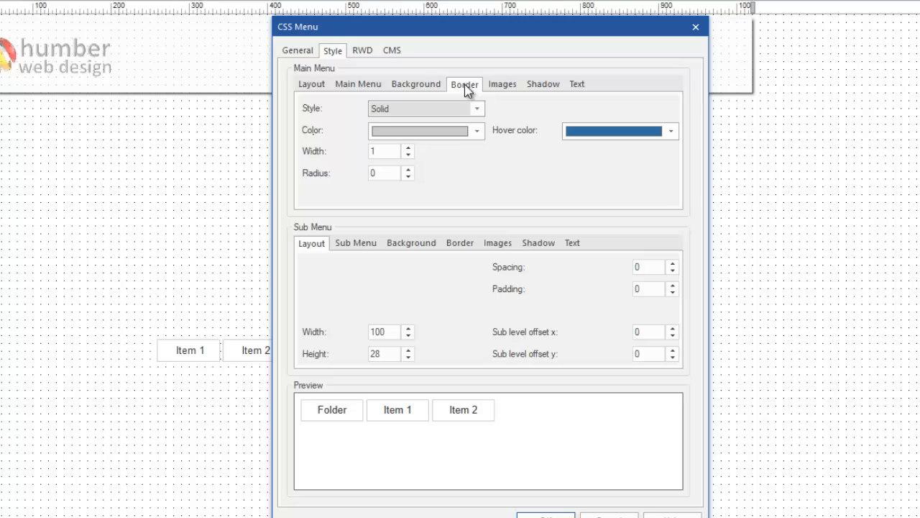
pyautogui.click(412, 155)
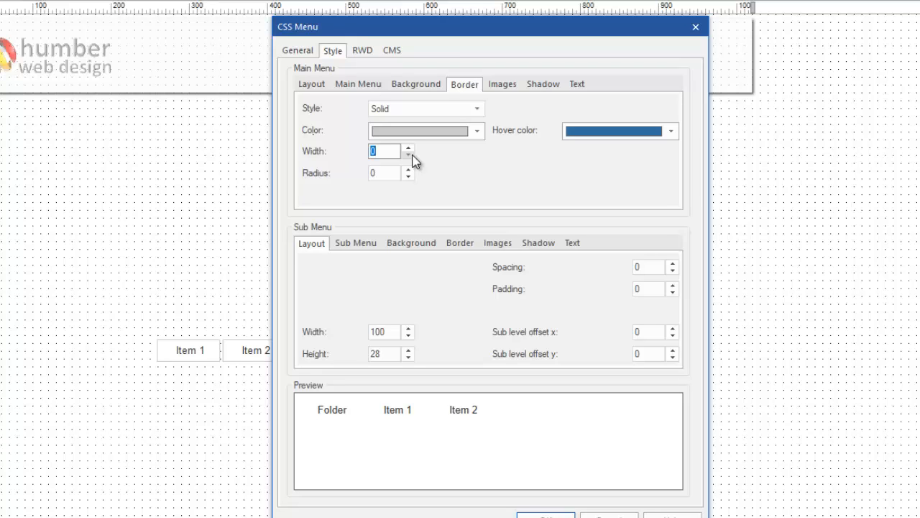
# Set the main menu text to the Verdana font in dark grey
pyautogui.click(356, 83)
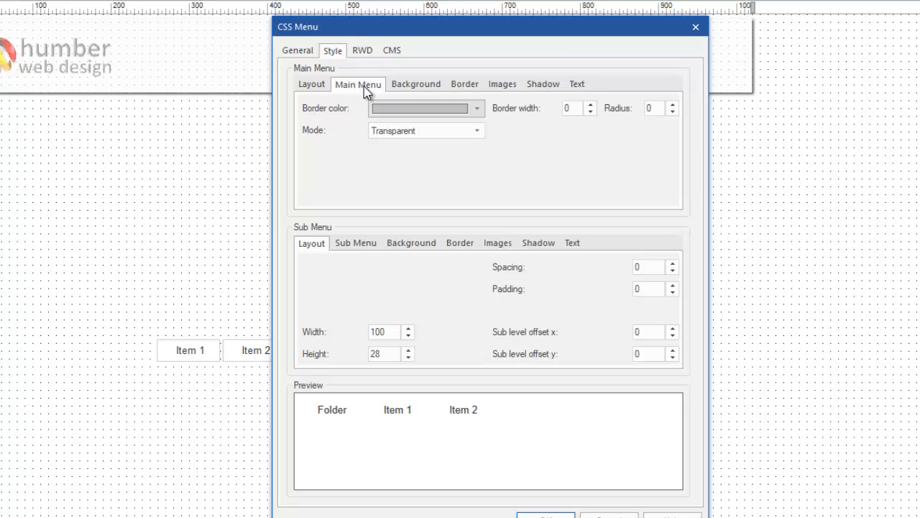
pyautogui.click(577, 84)
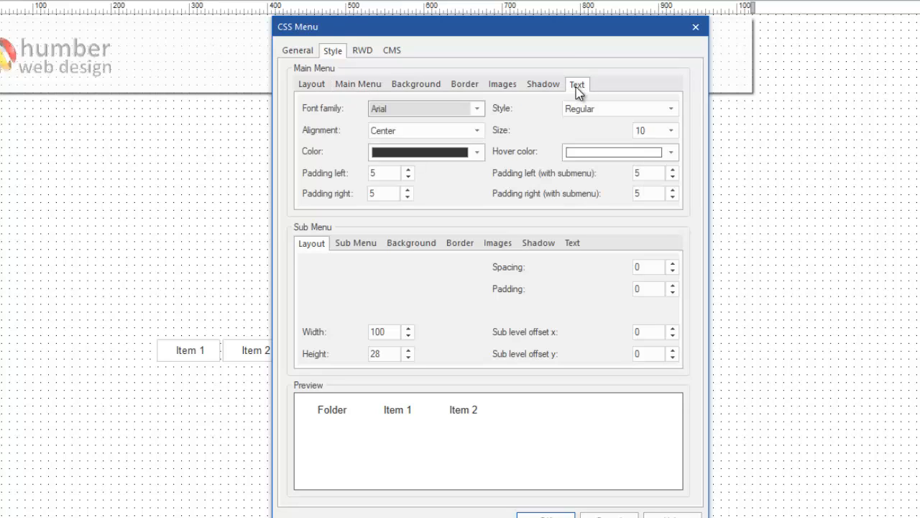
pyautogui.click(480, 109)
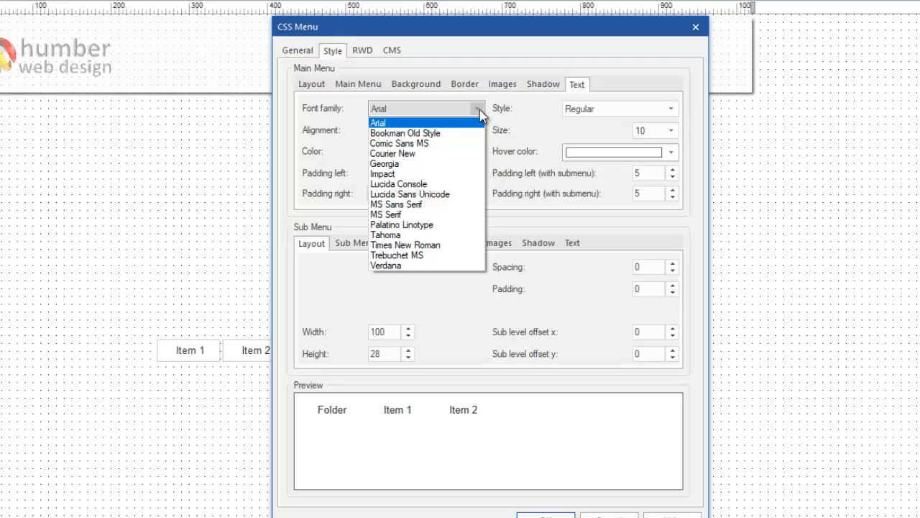
pyautogui.click(448, 265)
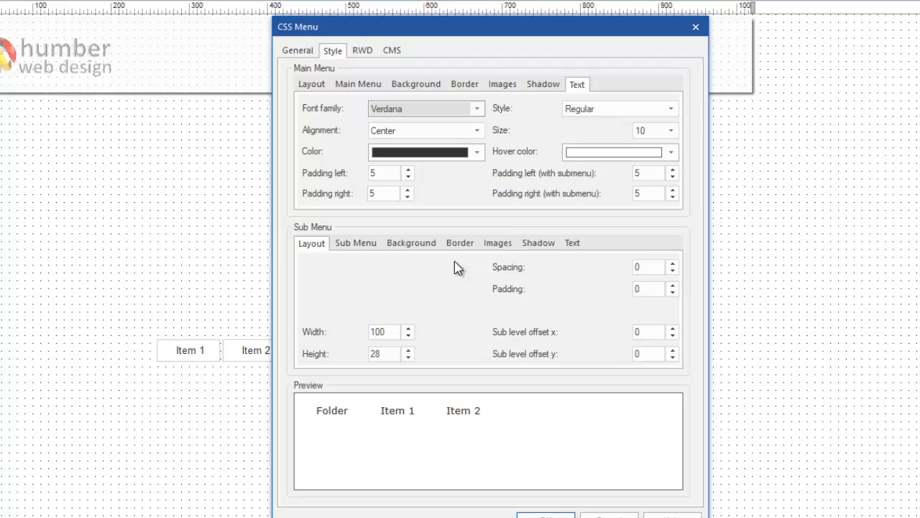
pyautogui.click(478, 152)
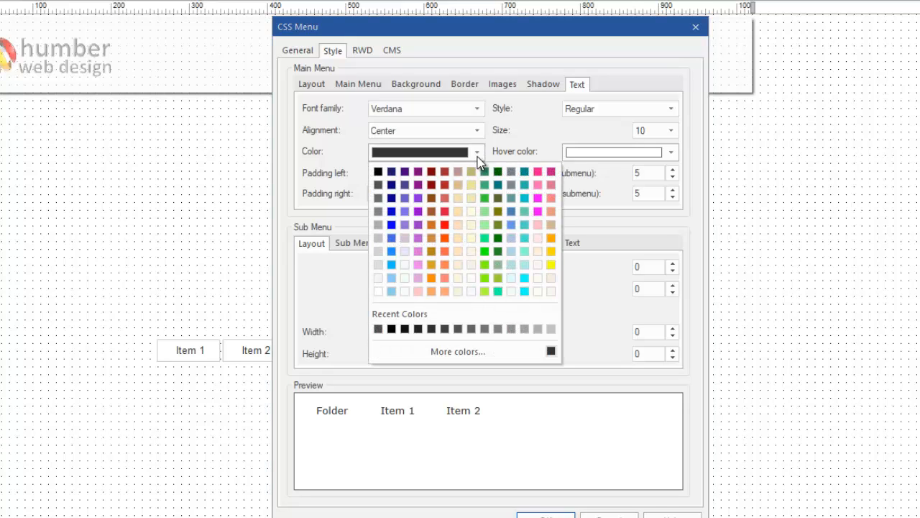
pyautogui.click(378, 189)
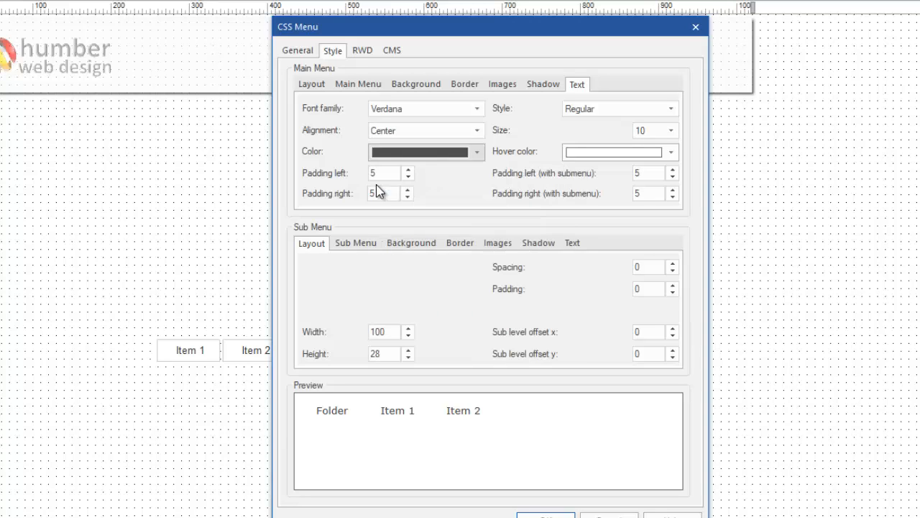
# Give the main menu text a green hover color and size 16, and apply the menu settings
pyautogui.click(674, 153)
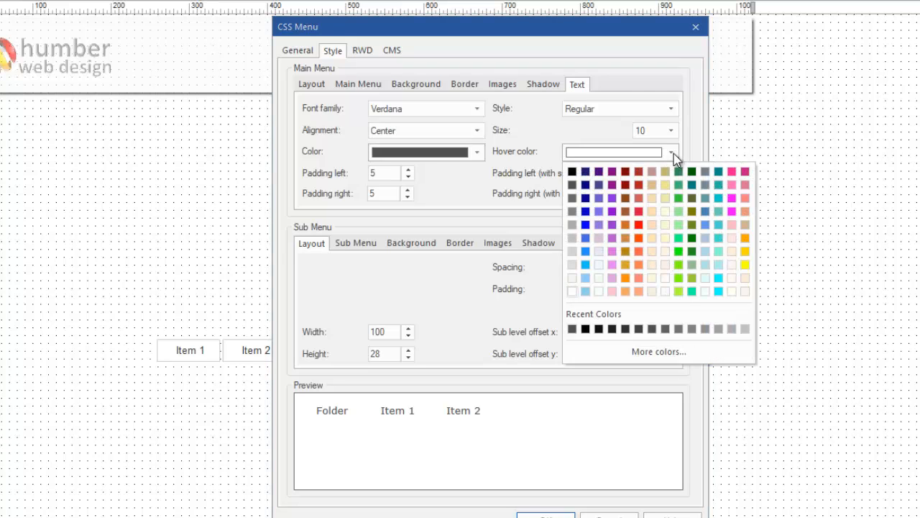
pyautogui.click(691, 187)
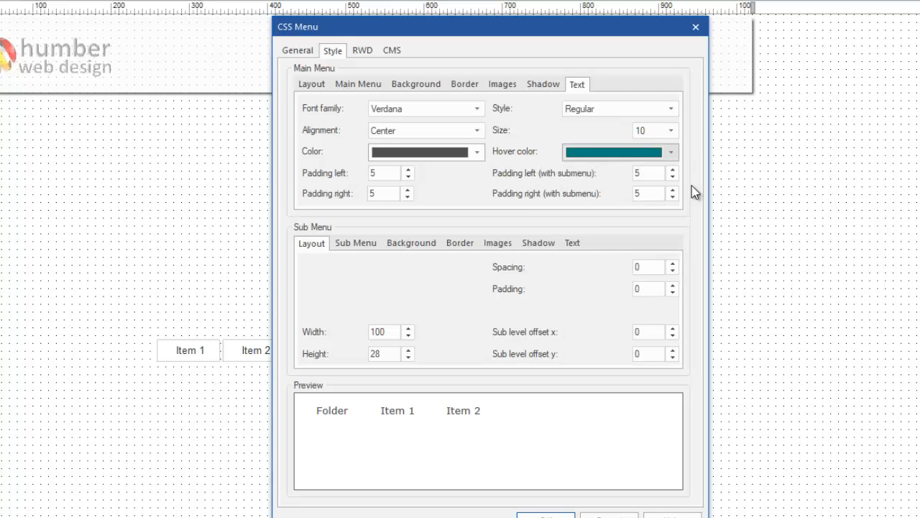
pyautogui.click(672, 154)
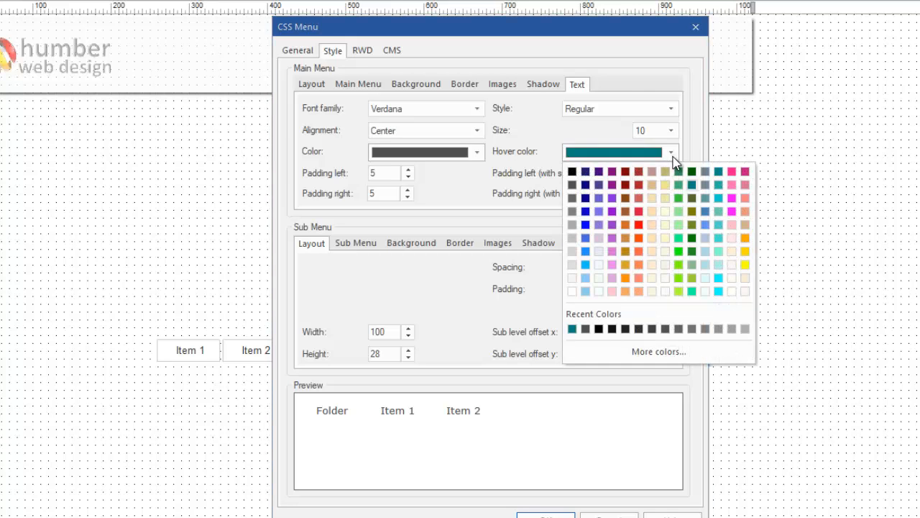
pyautogui.click(679, 197)
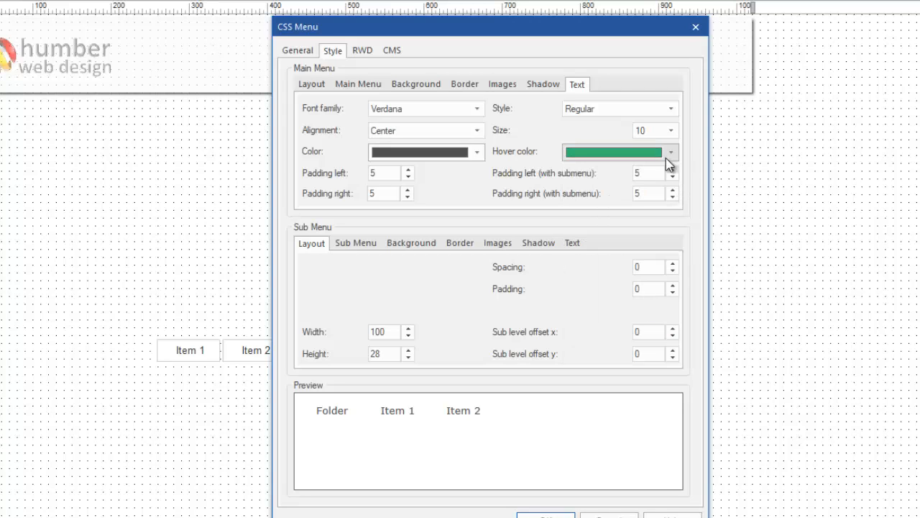
pyautogui.click(674, 135)
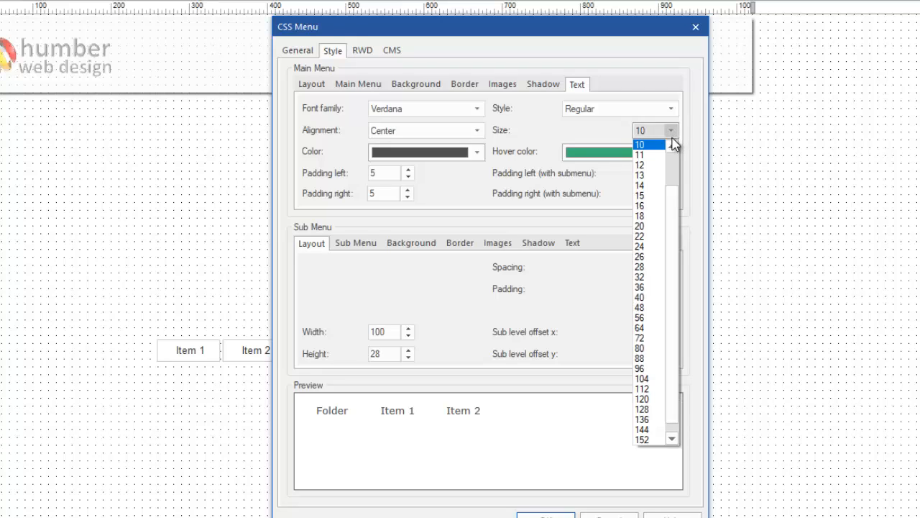
pyautogui.click(658, 206)
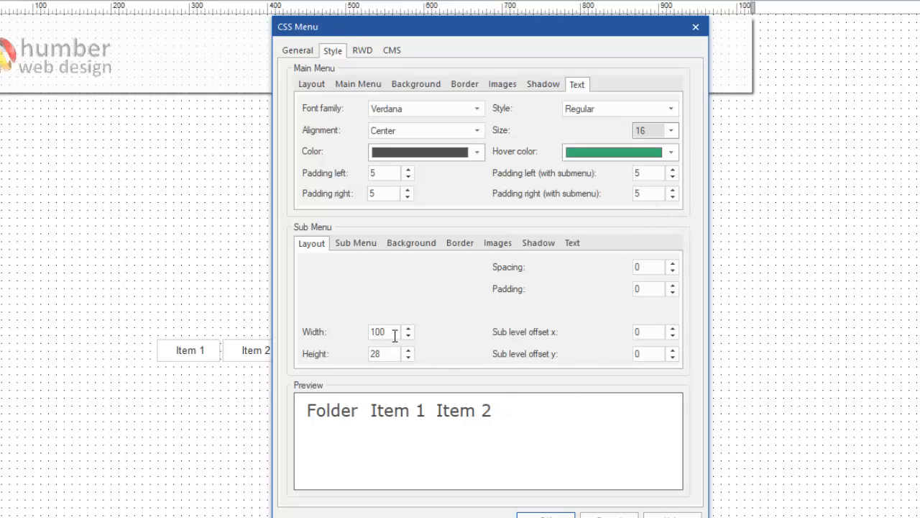
pyautogui.moveTo(391, 333); pyautogui.dragTo(355, 339)
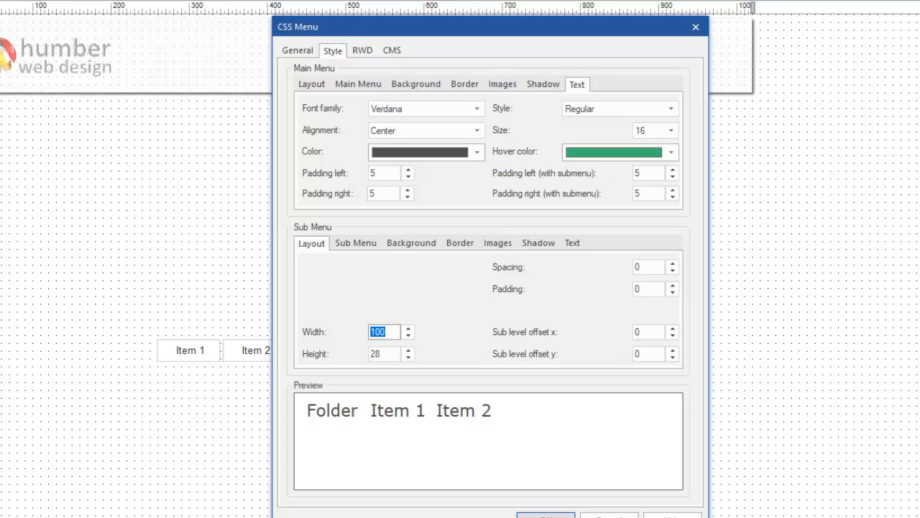
pyautogui.click(546, 515)
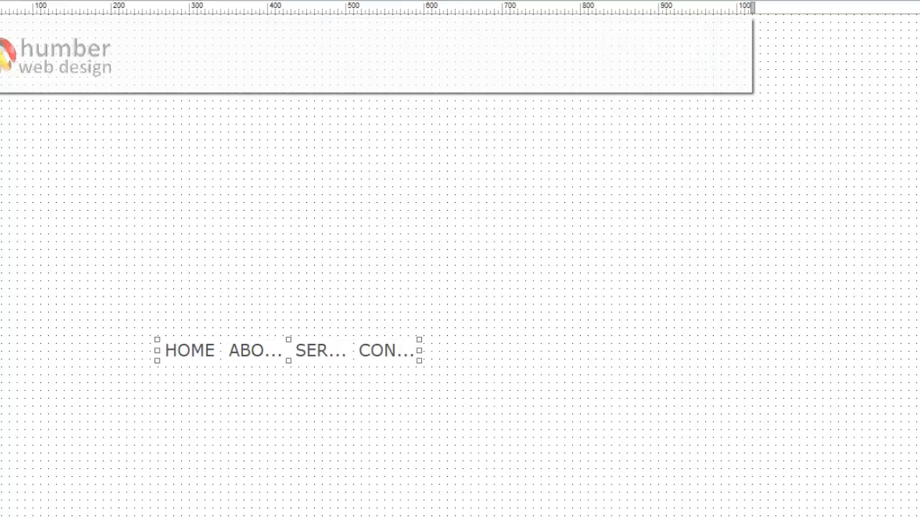
# Set the CSS Menu's sub menu width to 150 and apply it
pyautogui.doubleClick(321, 351)
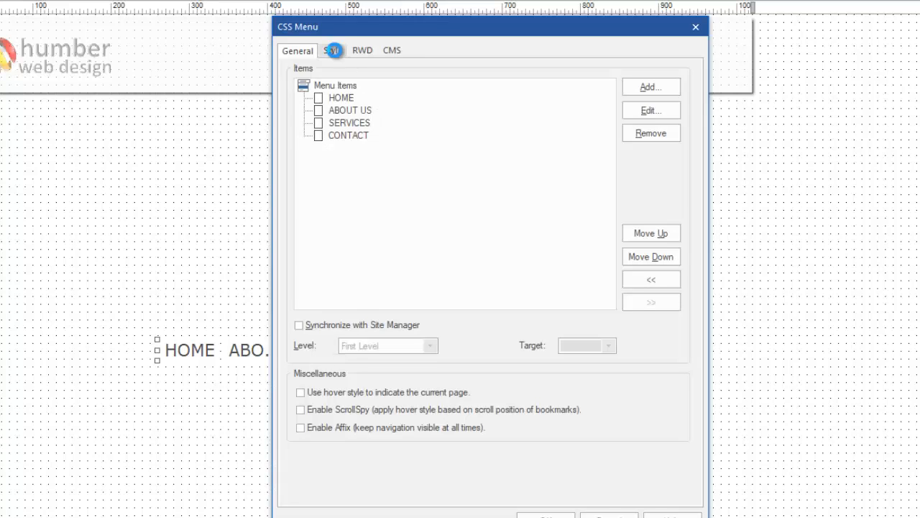
pyautogui.click(334, 52)
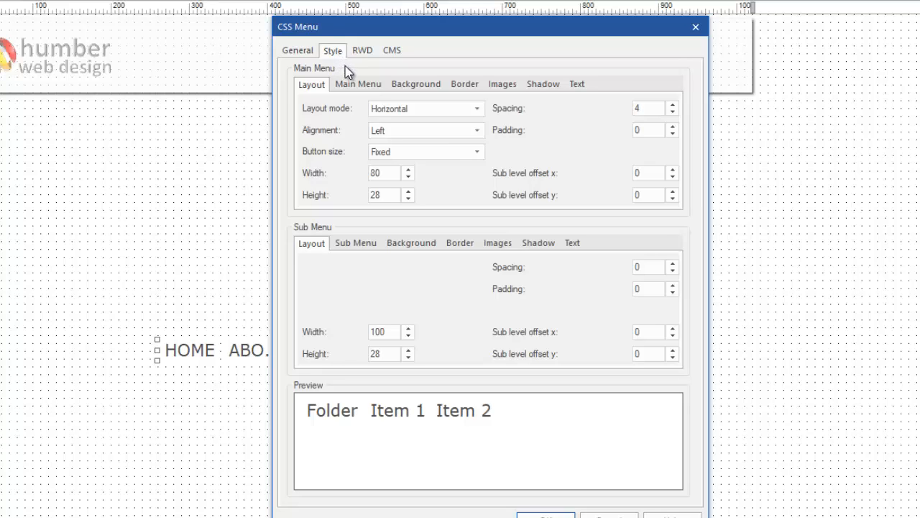
pyautogui.click(355, 83)
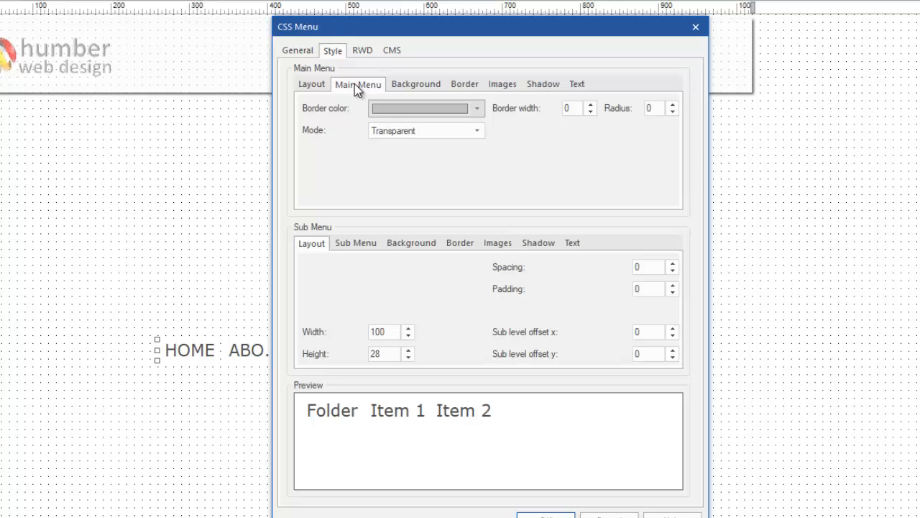
pyautogui.click(392, 331)
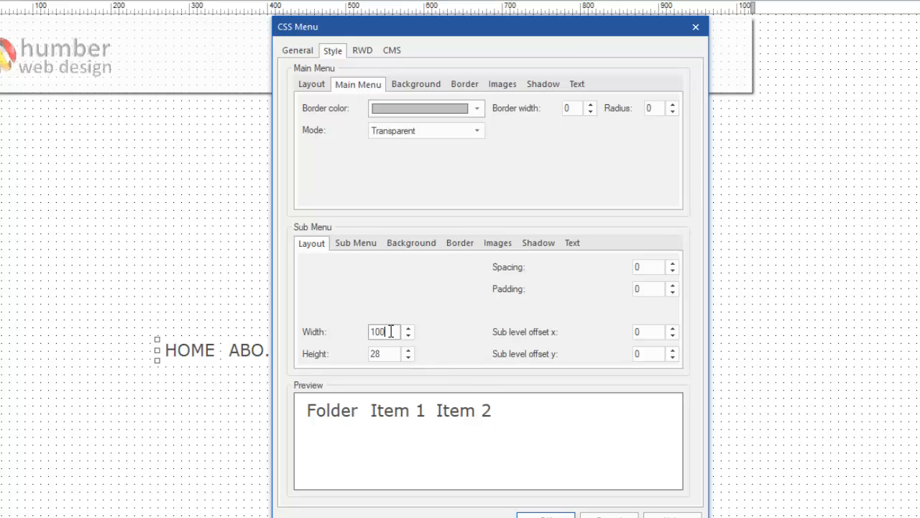
pyautogui.moveTo(382, 331); pyautogui.dragTo(355, 329)
pyautogui.write('150')
pyautogui.click(546, 516)
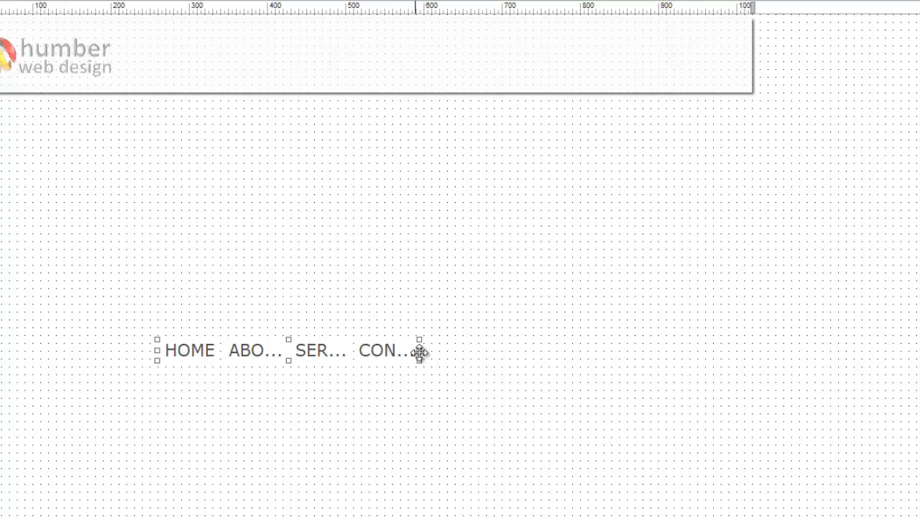
# Set the main menu button width of the CSS Menu to 150 and apply it
pyautogui.doubleClick(353, 355)
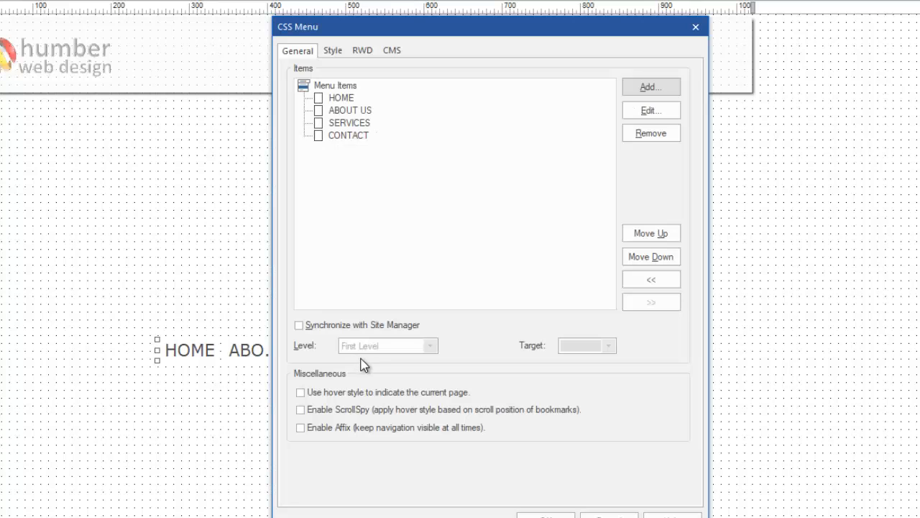
pyautogui.click(331, 49)
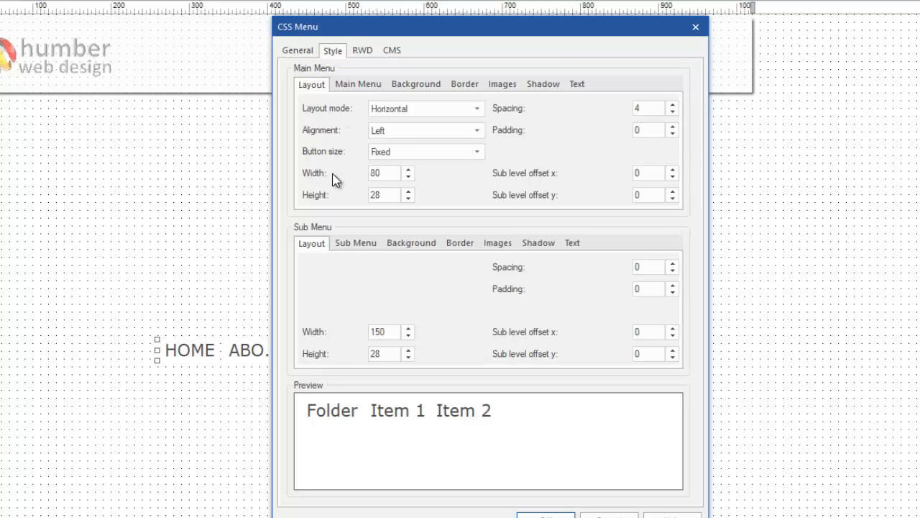
pyautogui.click(390, 173)
pyautogui.moveTo(389, 172); pyautogui.dragTo(359, 170)
pyautogui.write('150')
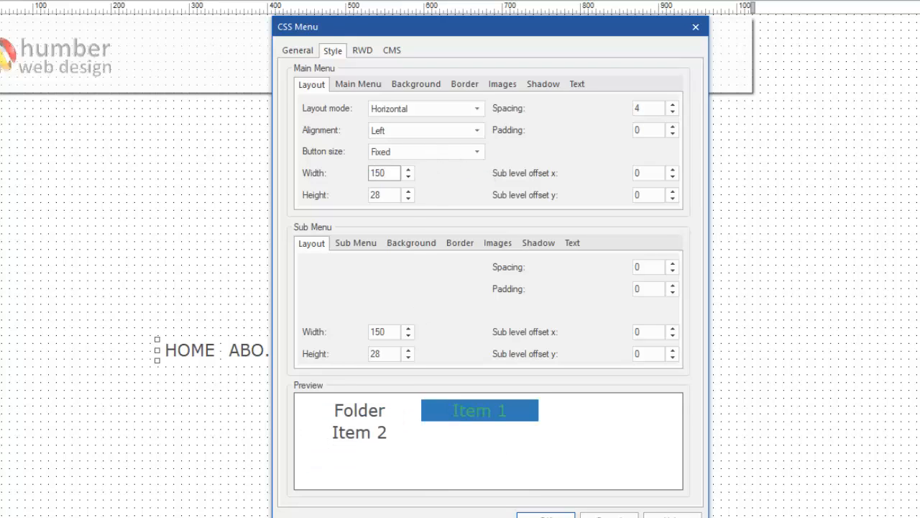
pyautogui.click(545, 515)
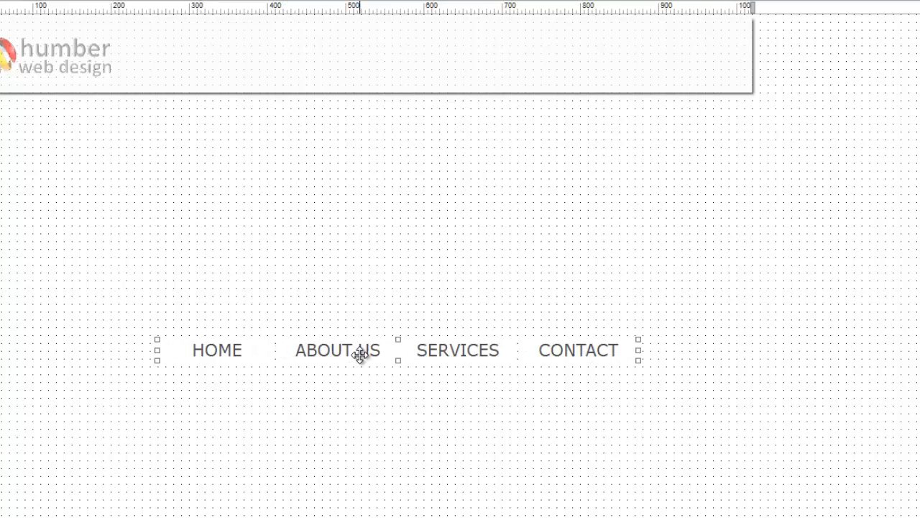
# Move the CSS menu into the header beside the logo, at about 390, 38, and preview the page in the browser
pyautogui.moveTo(363, 351); pyautogui.dragTo(476, 105)
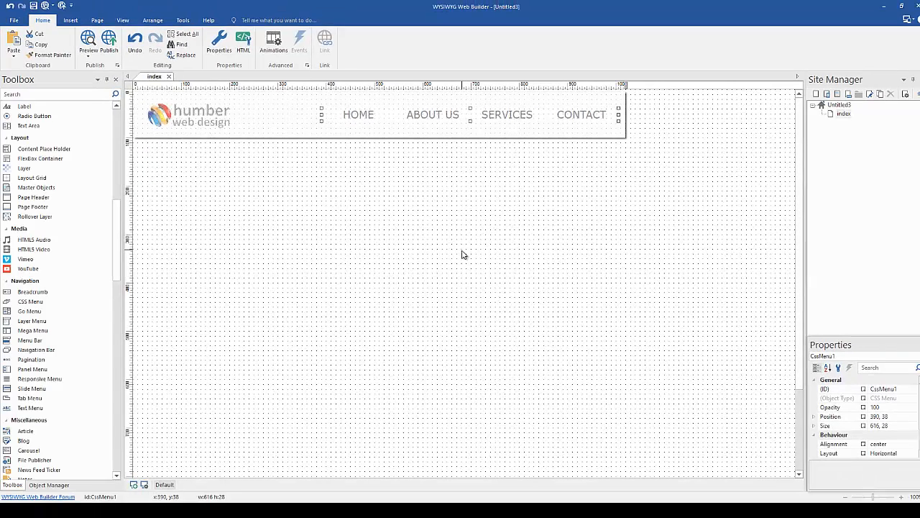
pyautogui.click(45, 6)
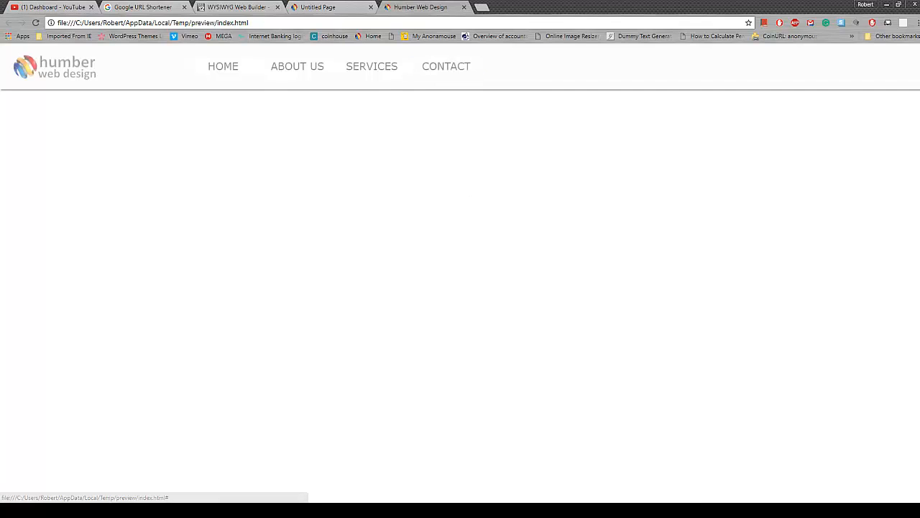
pyautogui.moveTo(652, 512)
pyautogui.click(708, 512)
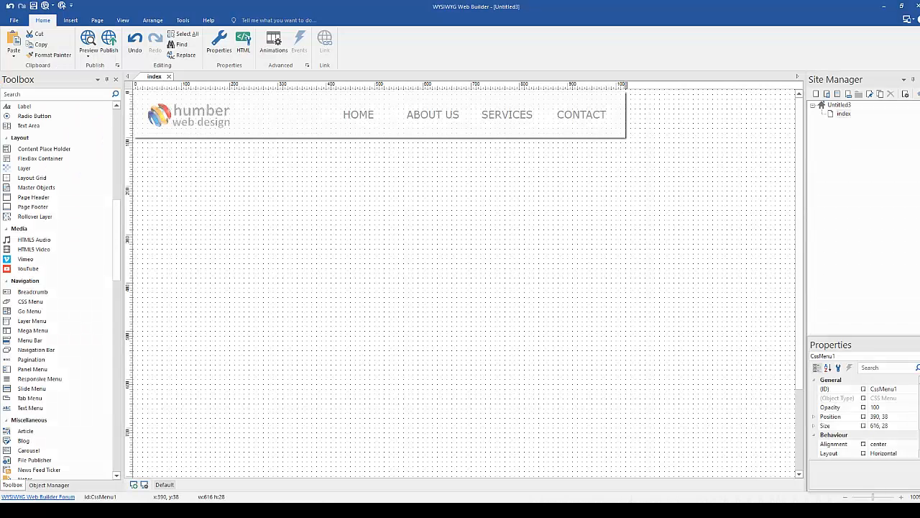
# Set the main menu's background mode to Transparent in the CSS Menu style settings and apply it
pyautogui.doubleClick(455, 118)
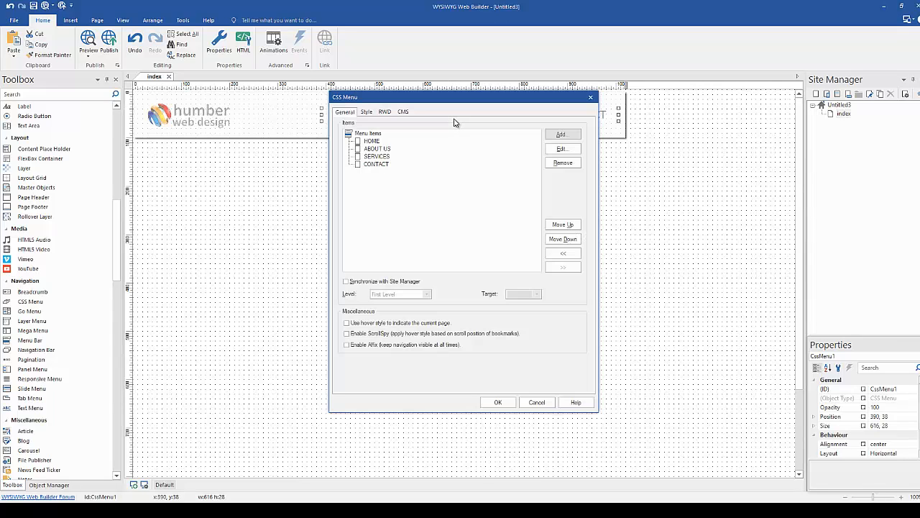
pyautogui.click(365, 112)
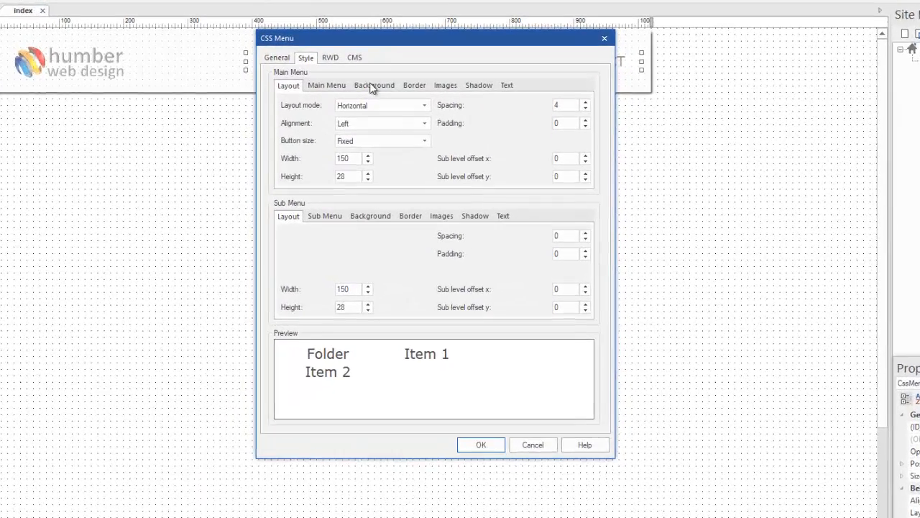
pyautogui.click(373, 86)
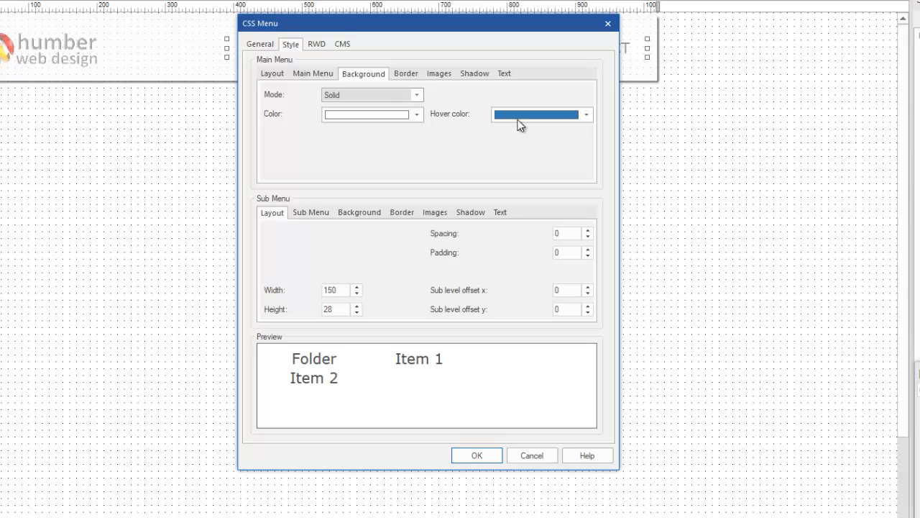
pyautogui.click(588, 115)
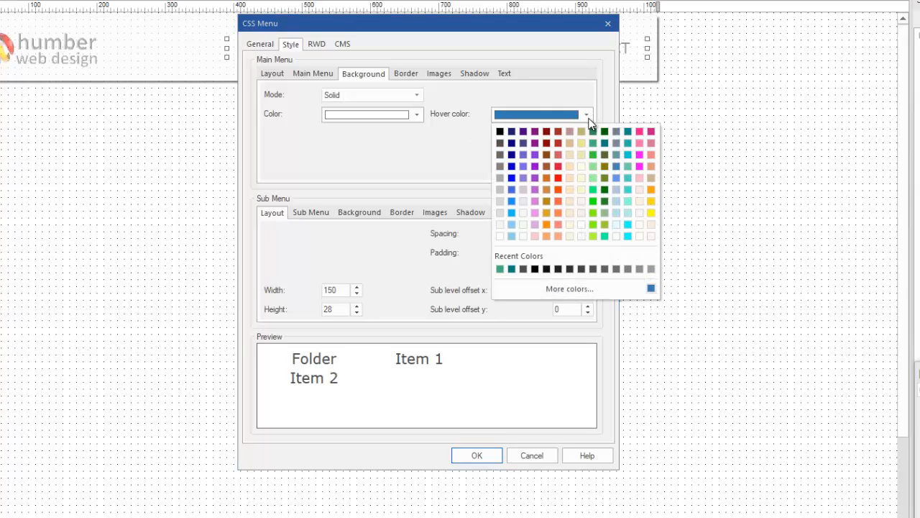
pyautogui.click(499, 236)
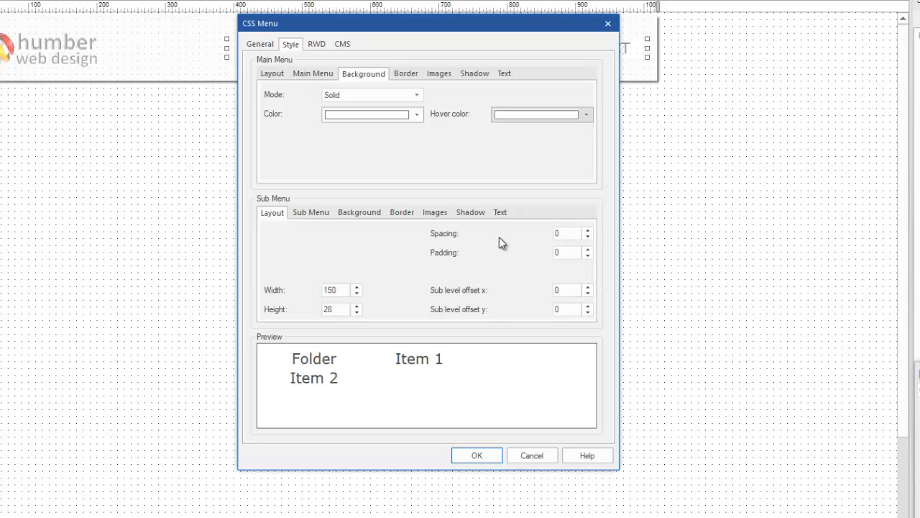
pyautogui.click(416, 96)
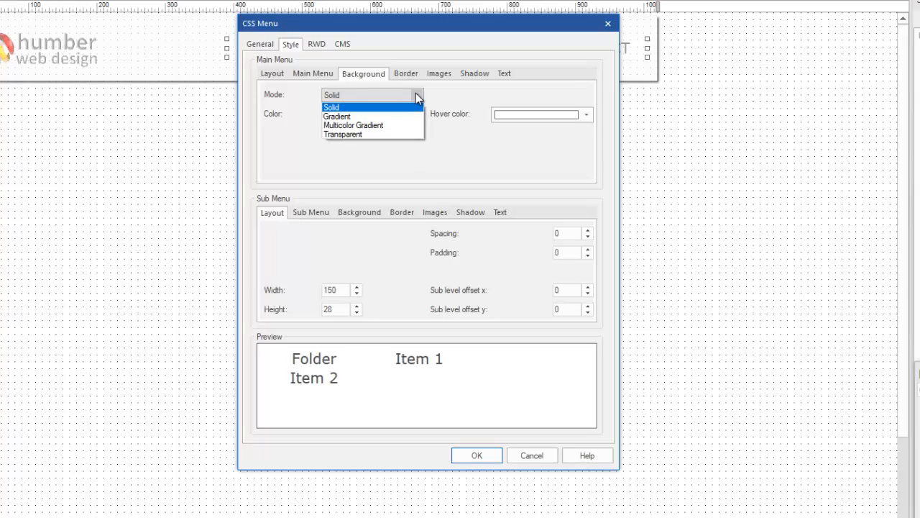
pyautogui.click(412, 133)
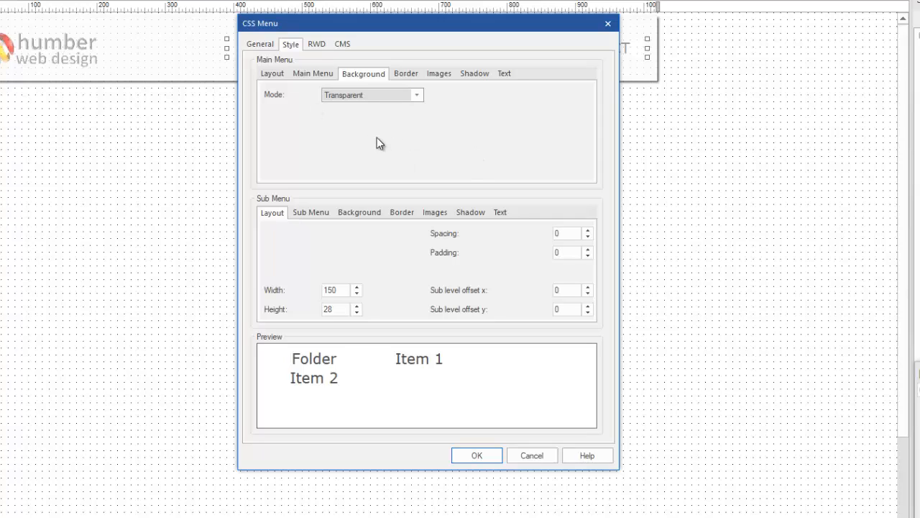
pyautogui.click(483, 455)
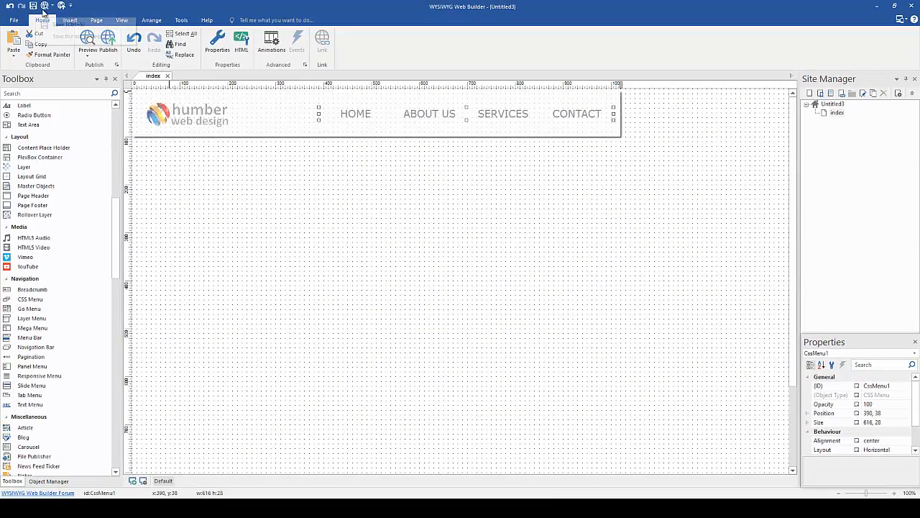
# Preview the page in the browser, and examine the example page's header, content sections and contact form
pyautogui.click(45, 5)
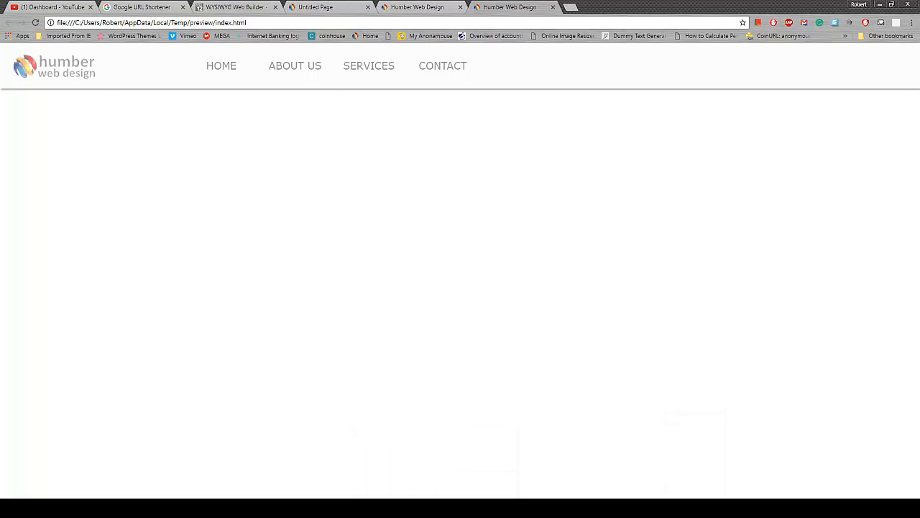
pyautogui.click(338, 9)
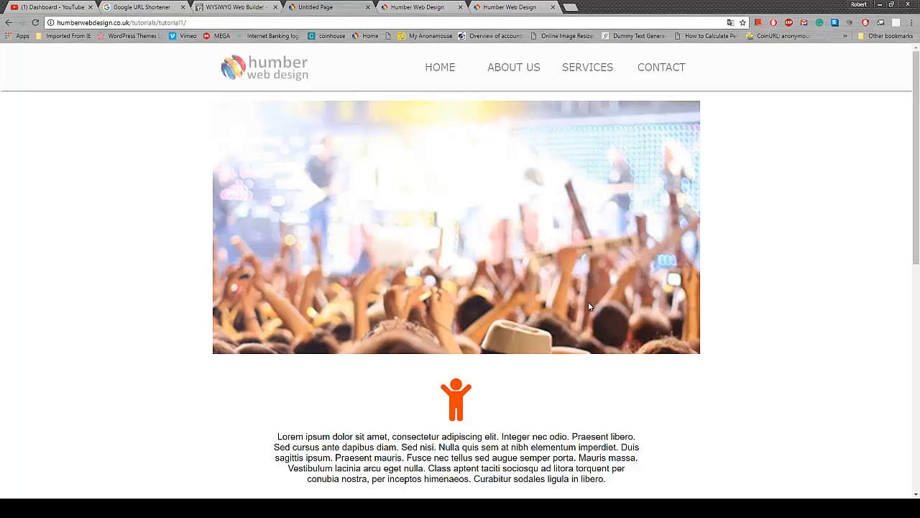
pyautogui.moveTo(917, 236); pyautogui.dragTo(919, 308)
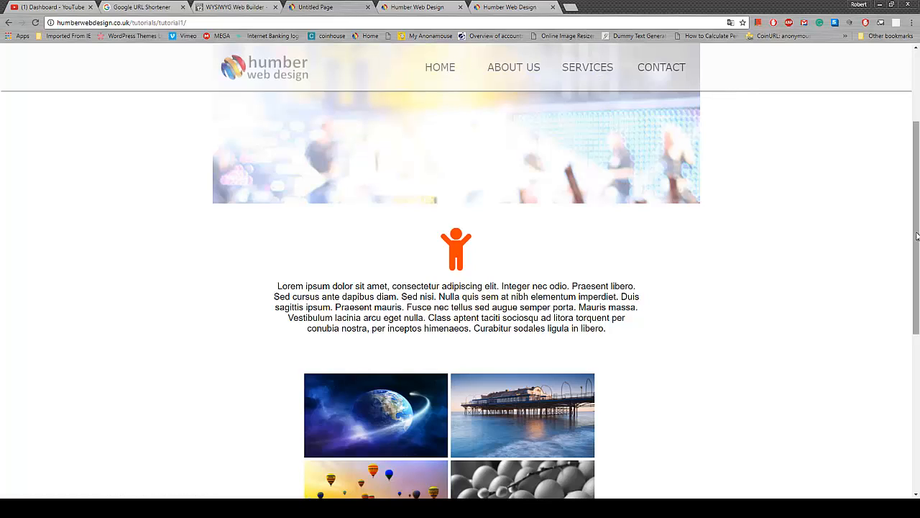
pyautogui.moveTo(916, 236); pyautogui.dragTo(893, 324)
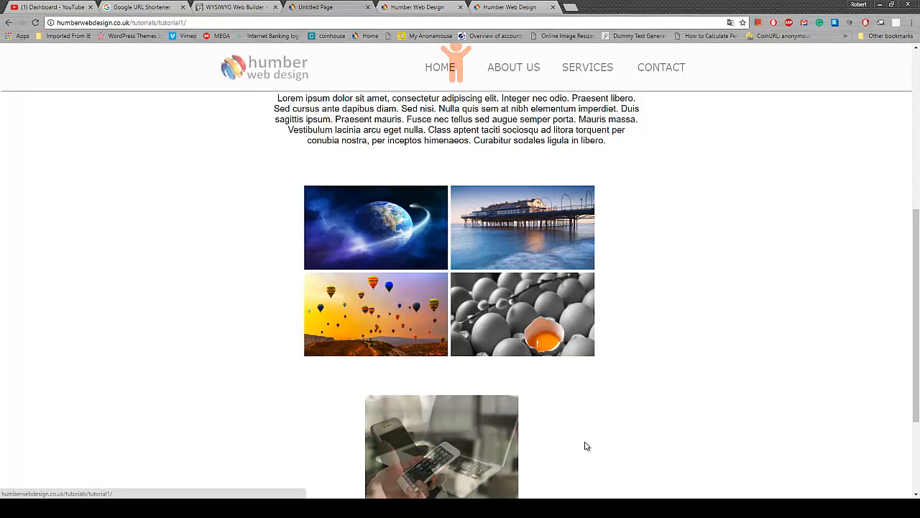
pyautogui.moveTo(916, 418); pyautogui.dragTo(915, 207)
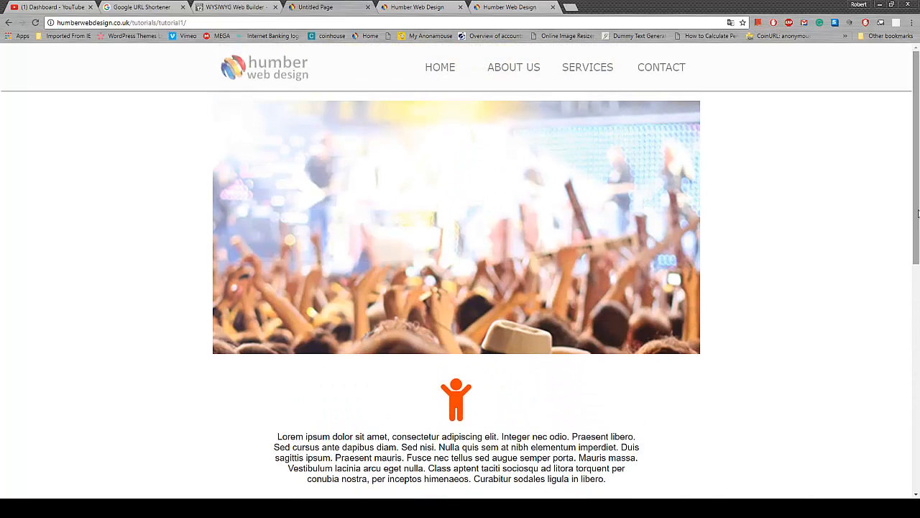
pyautogui.click(654, 70)
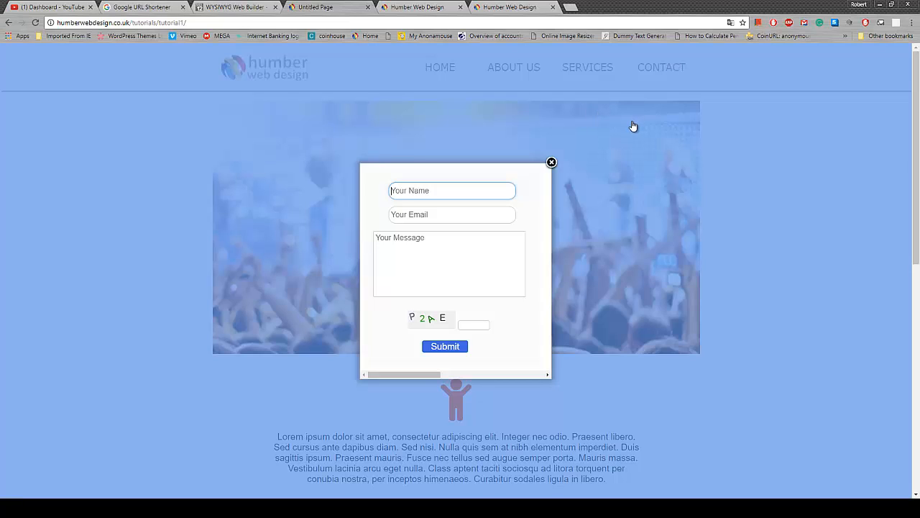
pyautogui.click(552, 163)
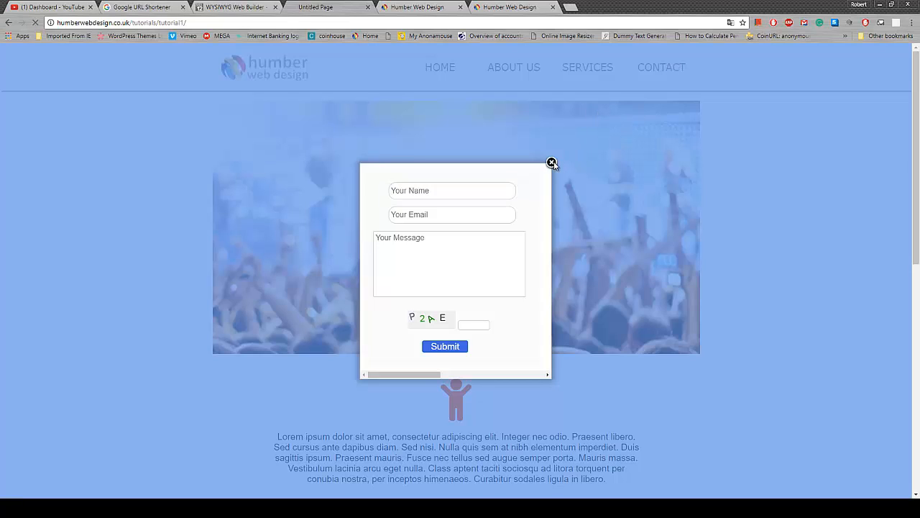